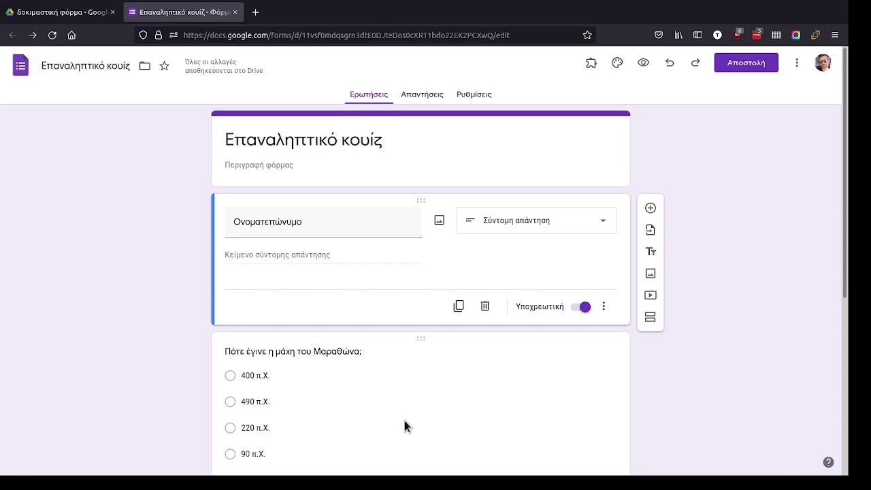
# Step: Review the form's existing questions and their answer types, from the full-name field to the Peloponnesian War paragraph question
pyautogui.scroll(-4, 404, 424)
pyautogui.scroll(3, 383, 391)
pyautogui.click(331, 337)
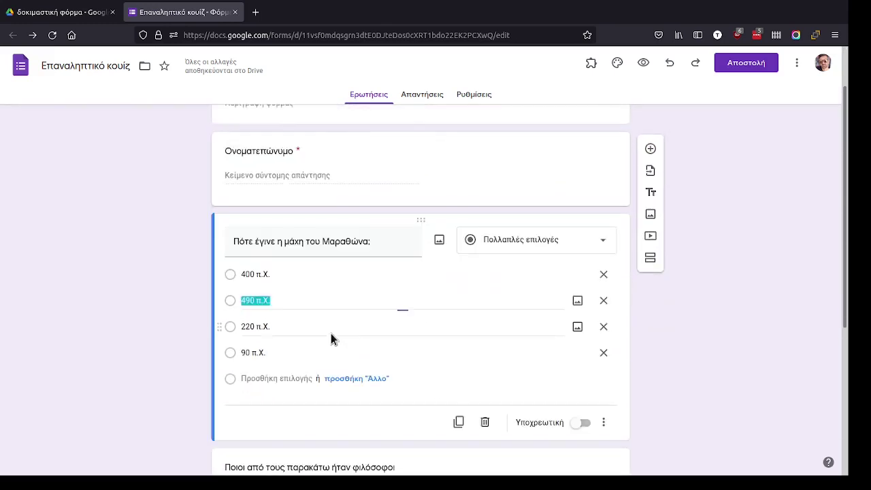
pyautogui.scroll(-3, 334, 323)
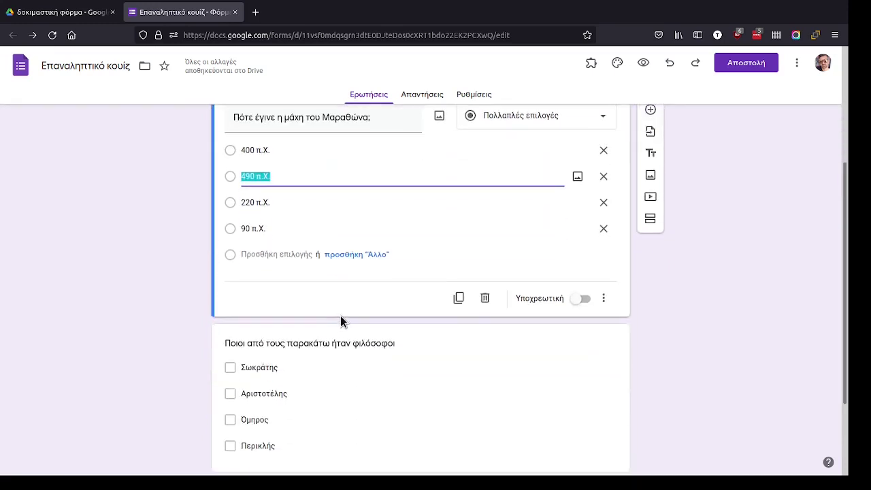
pyautogui.click(325, 336)
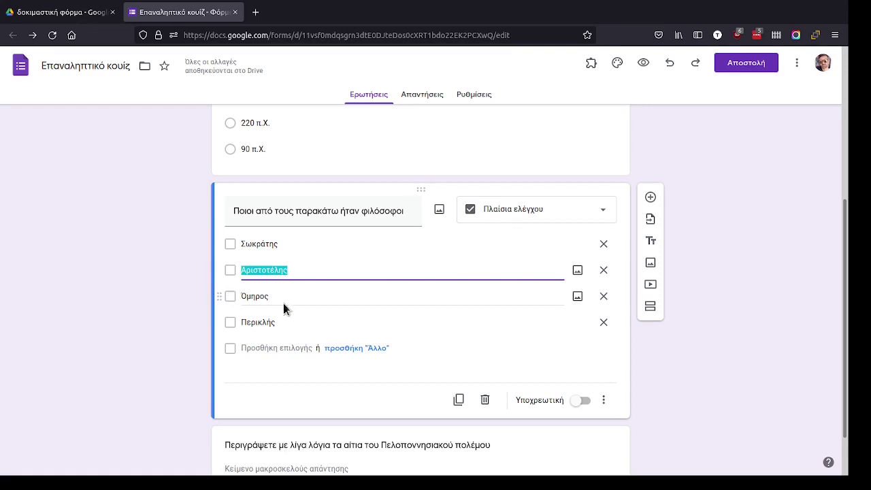
pyautogui.scroll(3, 304, 320)
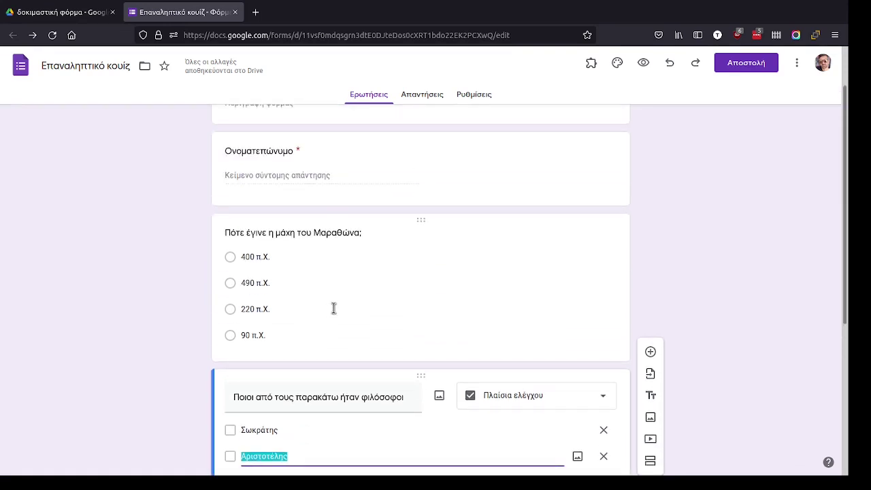
pyautogui.scroll(-4, 338, 313)
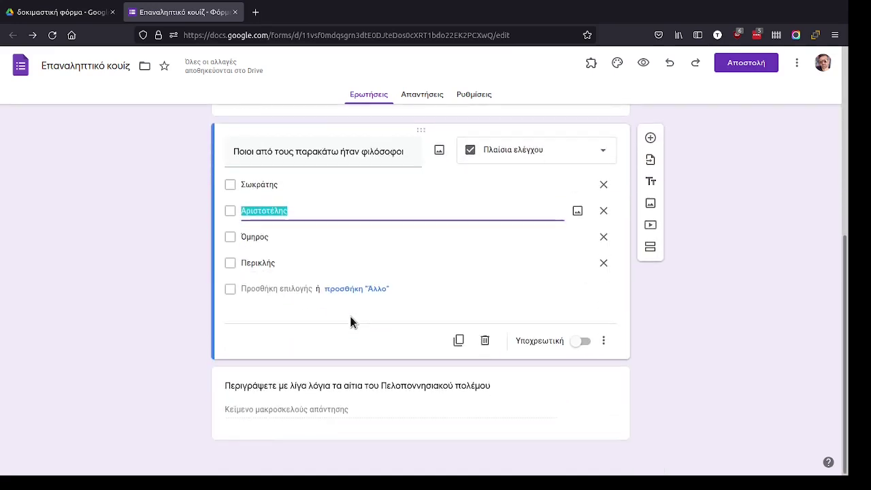
pyautogui.click(294, 416)
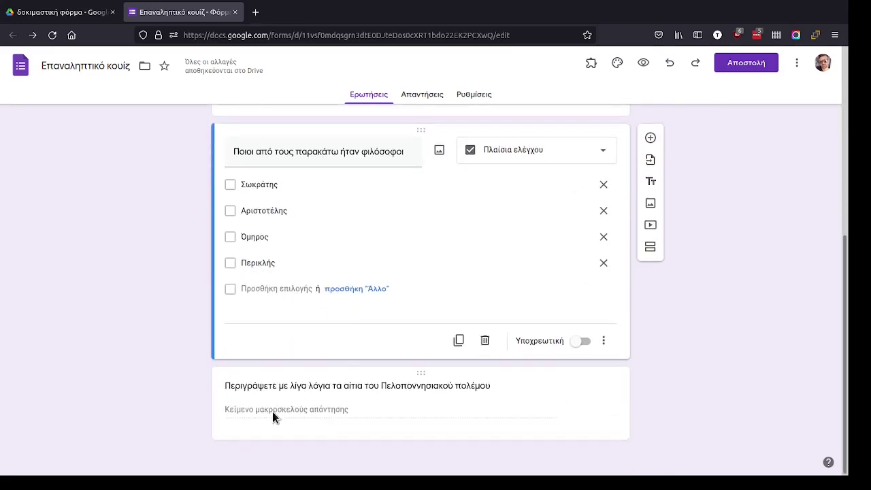
pyautogui.click(411, 375)
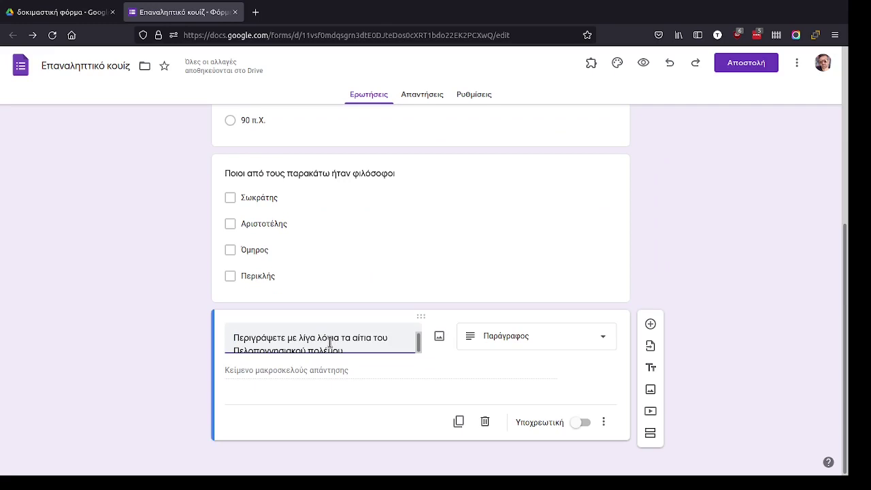
pyautogui.scroll(5, 340, 325)
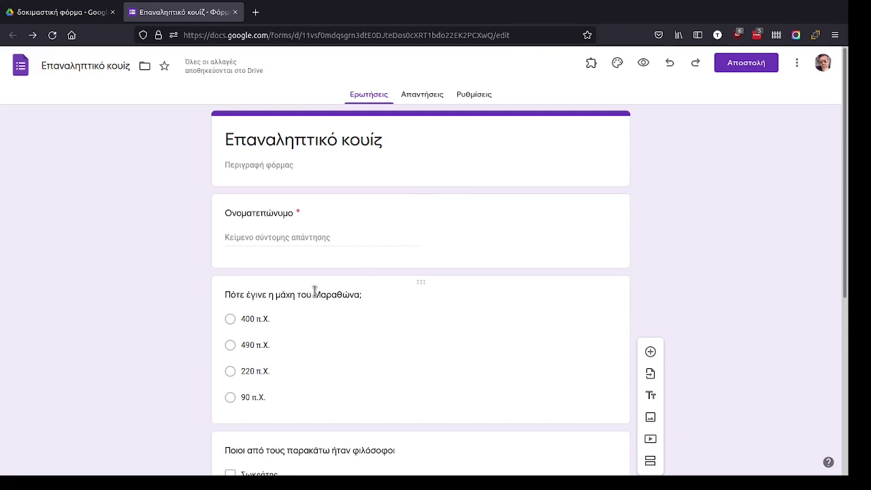
# Step: Turn the form into a quiz in its settings and review the grade release and respondent options
pyautogui.click(468, 96)
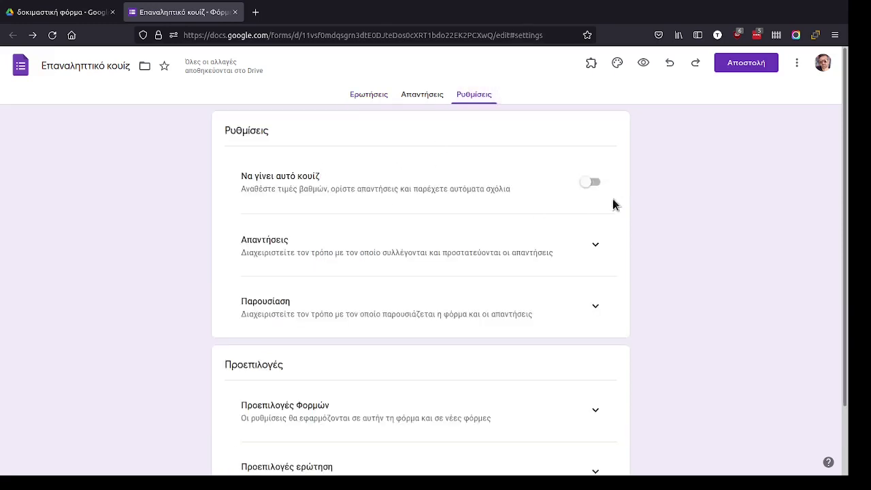
pyautogui.click(586, 185)
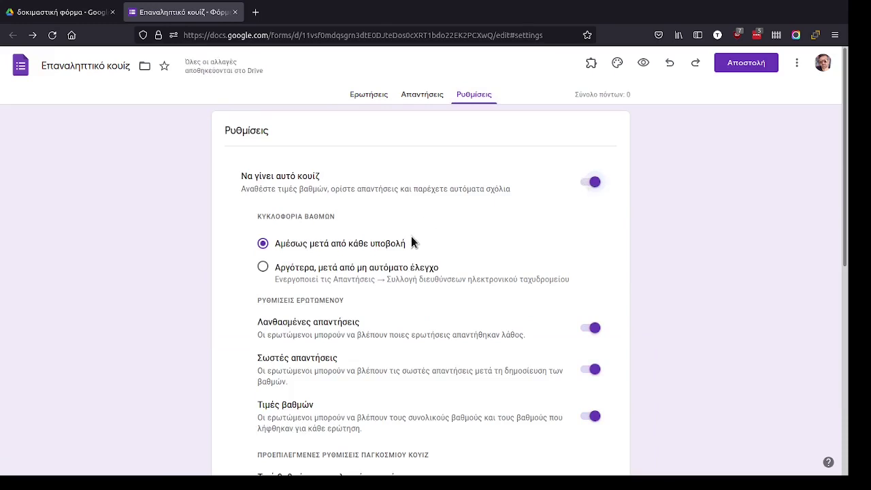
pyautogui.scroll(-2, 510, 341)
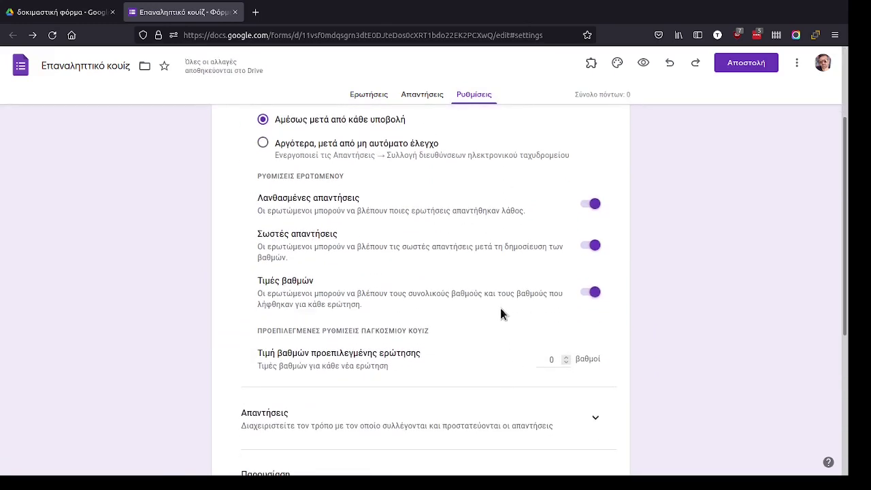
pyautogui.scroll(2, 496, 300)
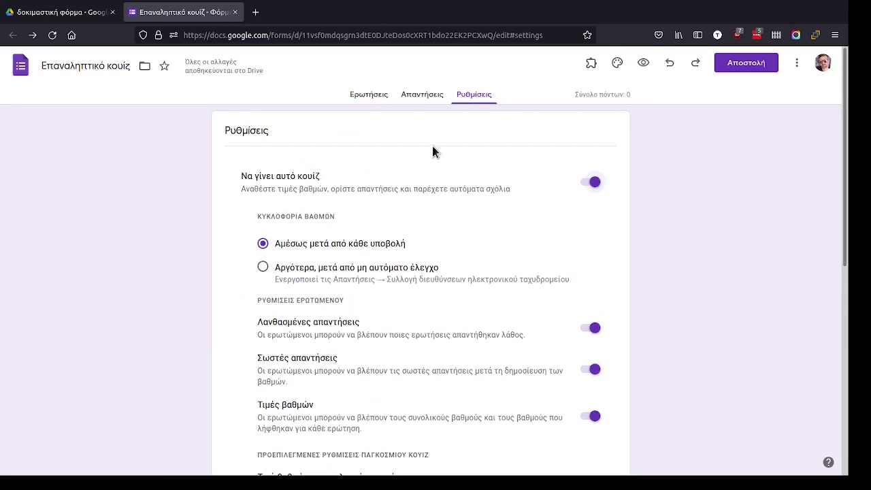
# Step: In the answer key of the question "Πότε έγινε η μάχη του Μαραθώνα;", assign 1 point and mark only 490 π.Χ. as correct
pyautogui.click(368, 96)
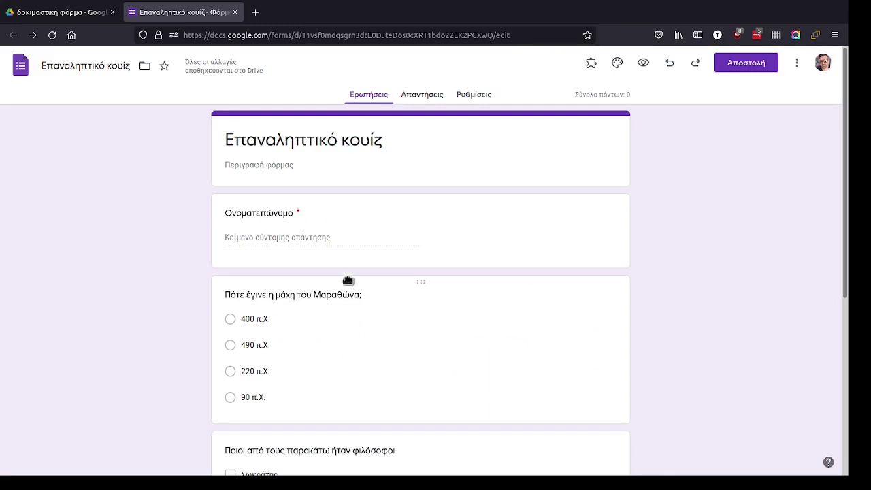
pyautogui.click(294, 219)
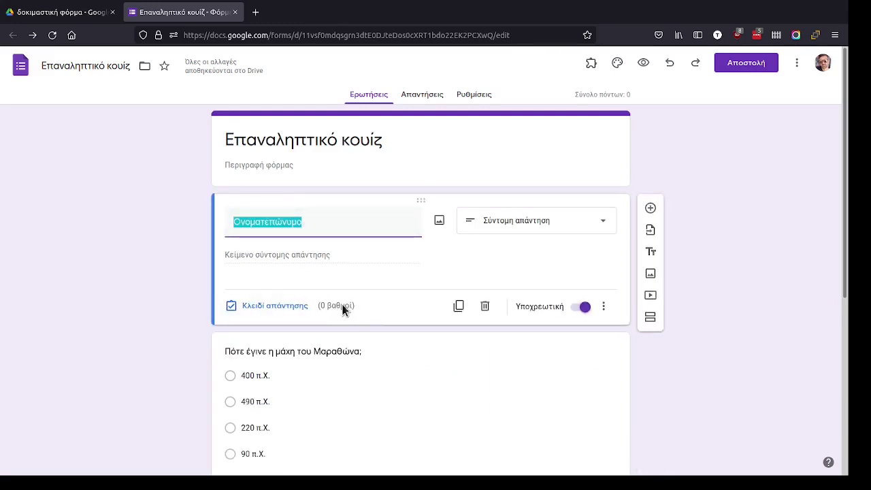
pyautogui.click(142, 259)
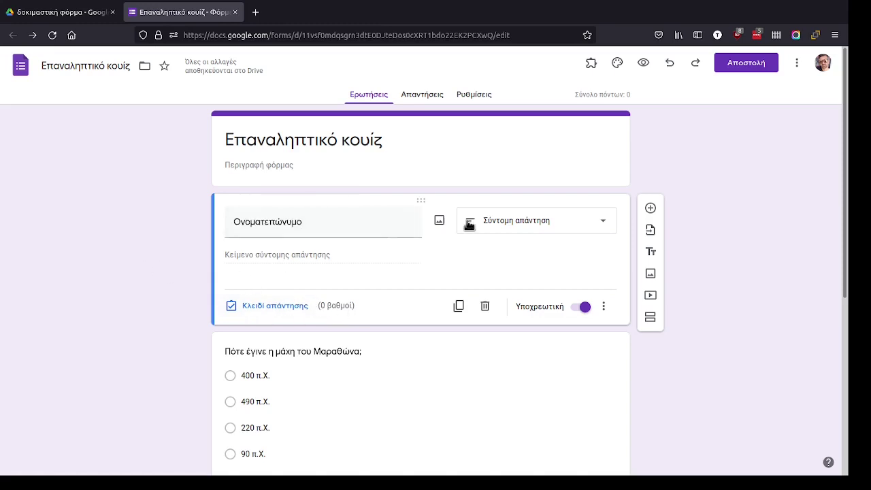
pyautogui.scroll(-3, 266, 265)
pyautogui.click(296, 246)
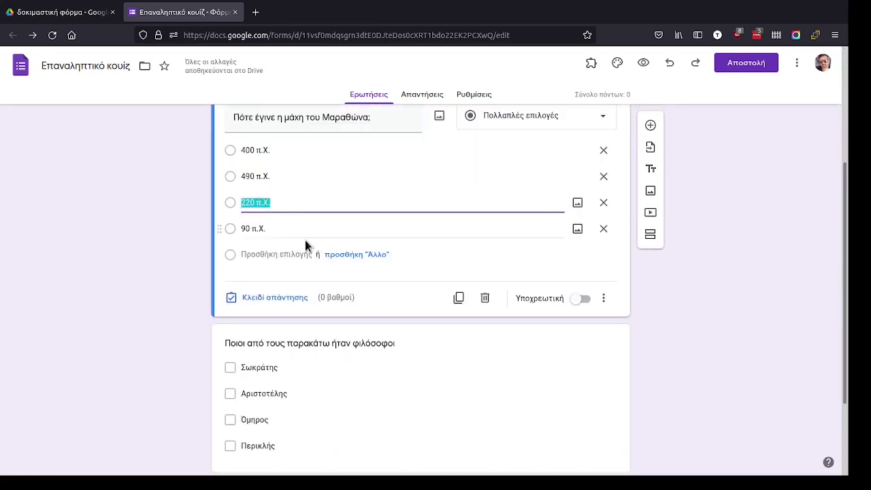
pyautogui.scroll(1, 306, 238)
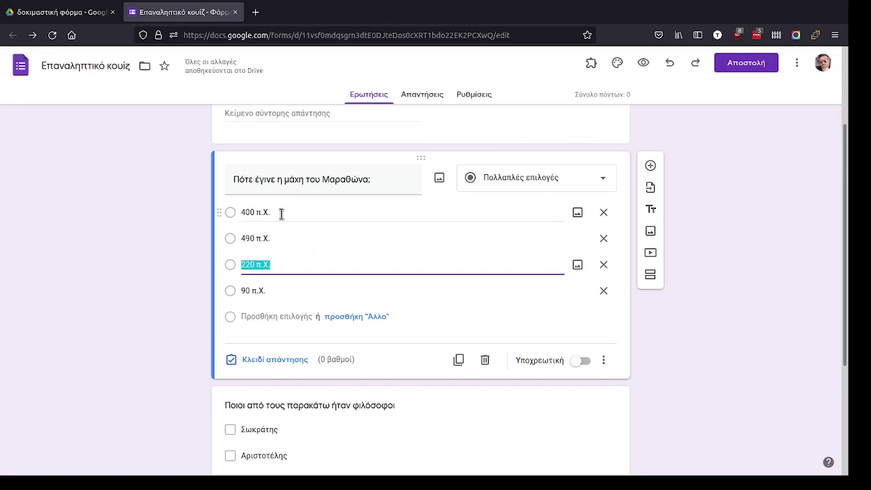
pyautogui.click(285, 360)
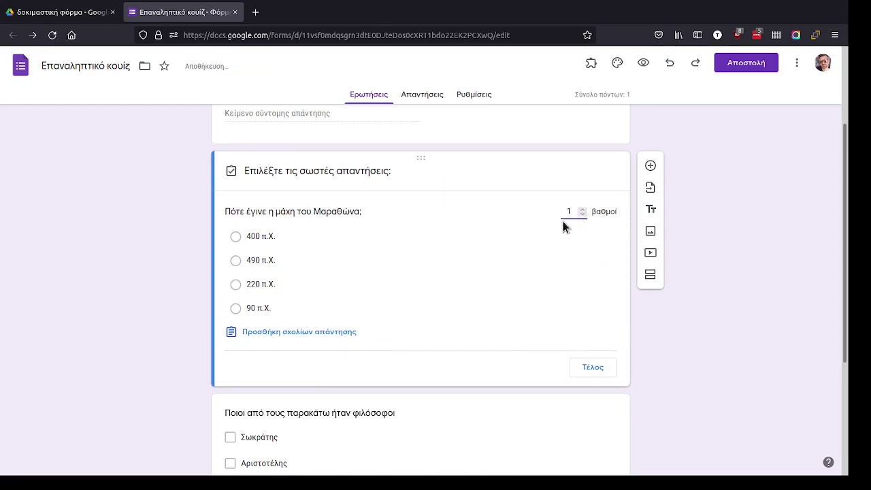
pyautogui.click(312, 264)
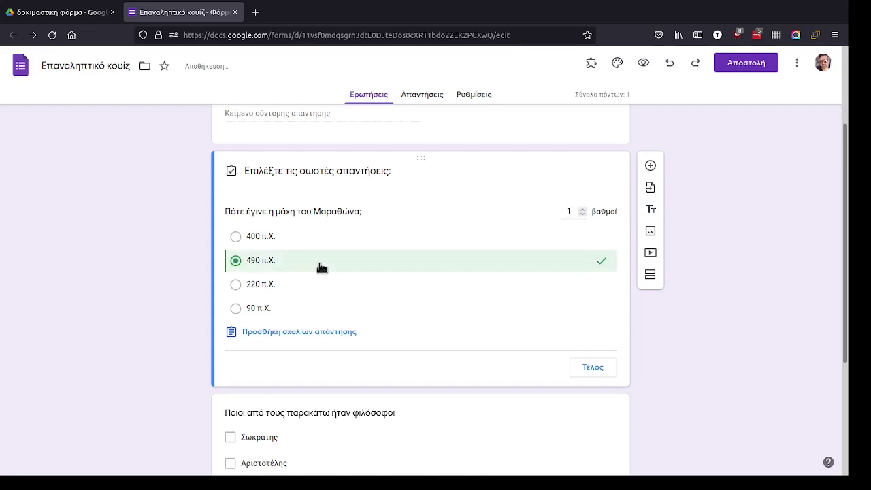
pyautogui.click(346, 284)
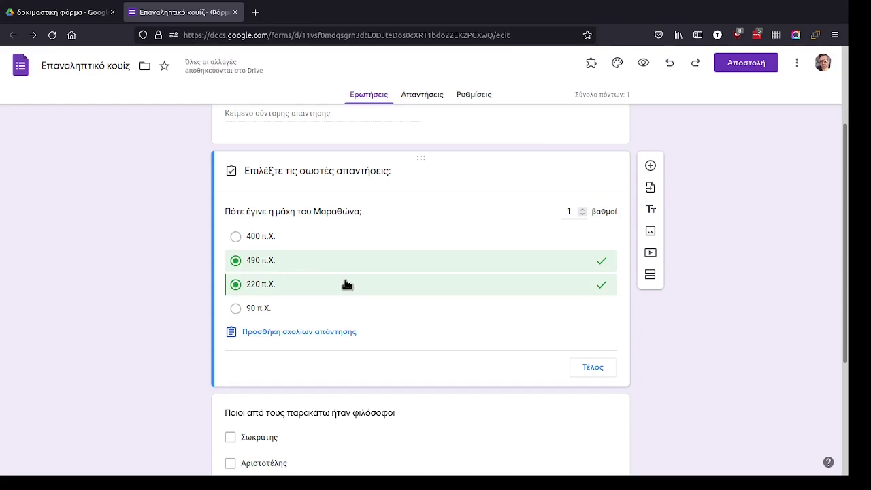
pyautogui.click(347, 284)
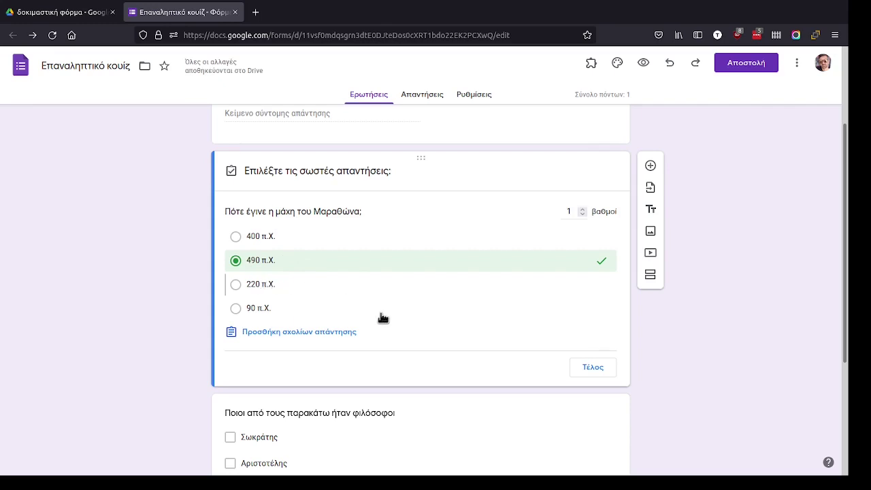
# Step: Add the feedback "Λάθος το έκανες" for incorrect answers to the Marathon question and save it
pyautogui.click(307, 334)
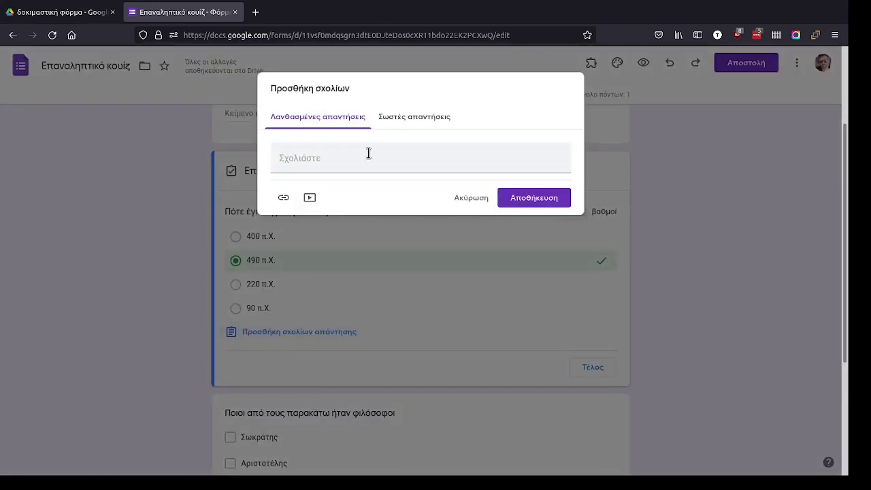
pyautogui.click(330, 157)
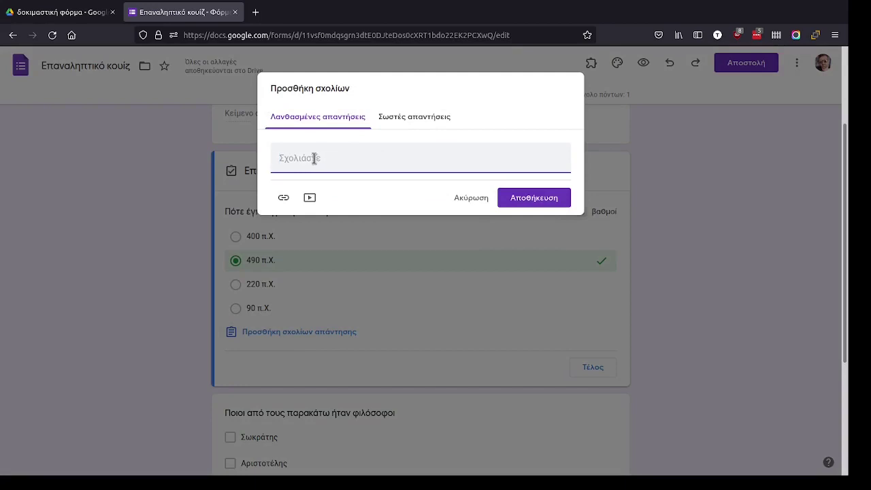
pyautogui.click(426, 119)
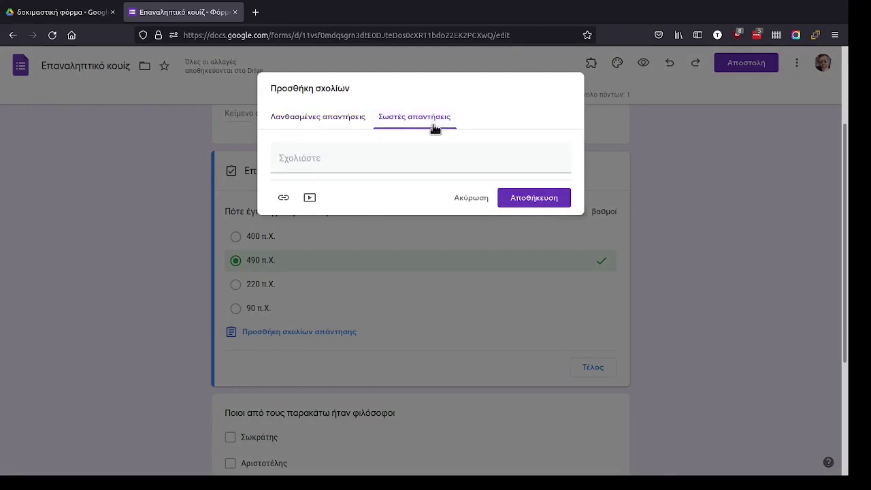
pyautogui.click(333, 124)
pyautogui.click(352, 152)
pyautogui.write('Λά')
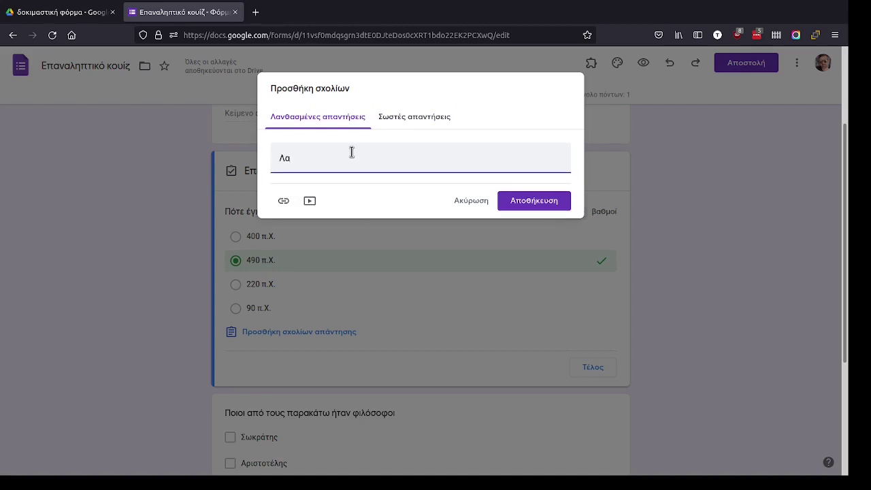
pyautogui.write('θος το έκανες')
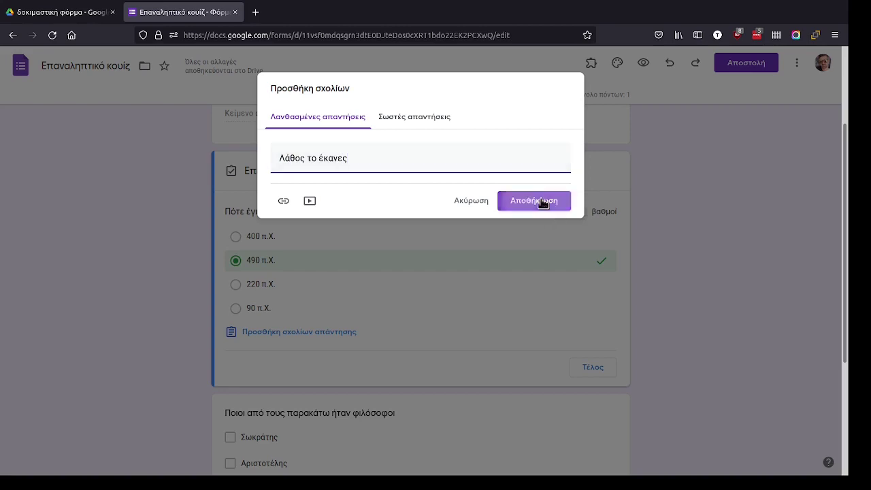
pyautogui.click(542, 201)
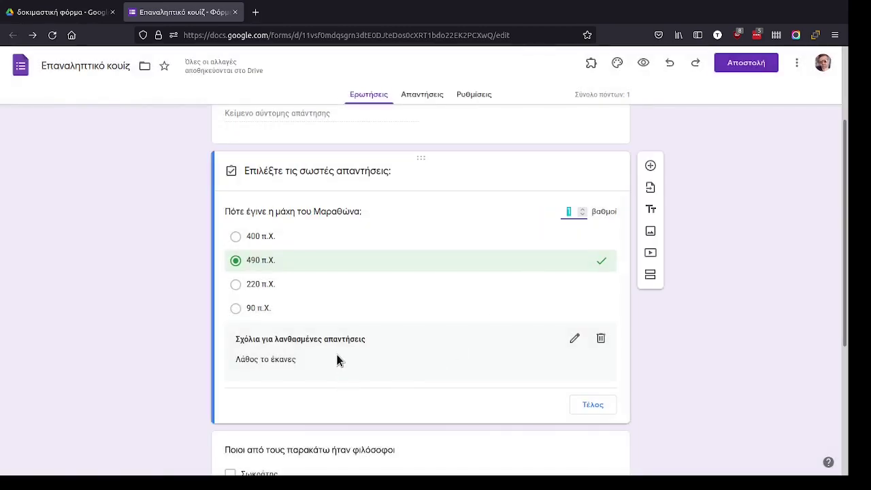
# Step: In the philosophers question's answer key, mark Σωκράτης and Αριστοτέλης as correct, assign 1 point, and finish the key
pyautogui.scroll(-3, 359, 297)
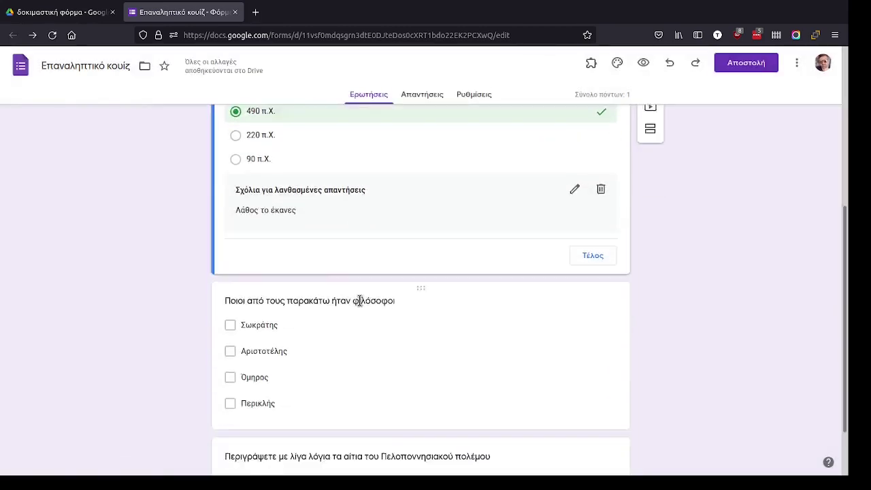
pyautogui.click(317, 279)
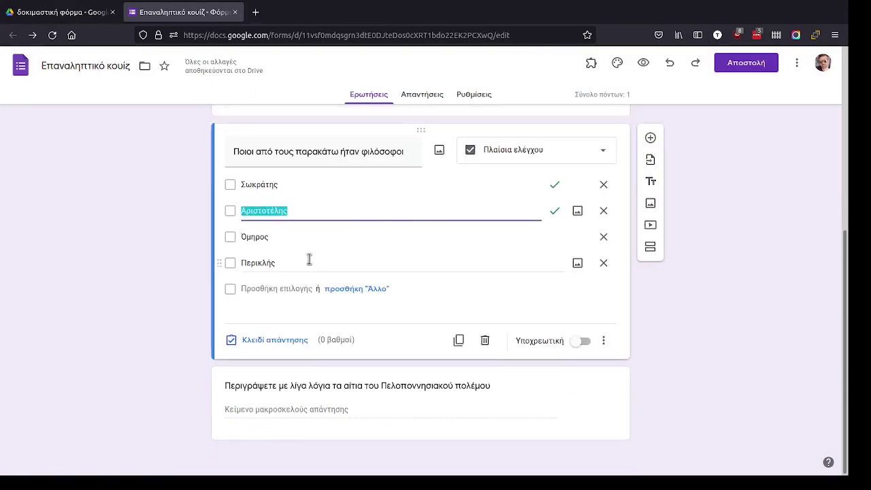
pyautogui.click(286, 338)
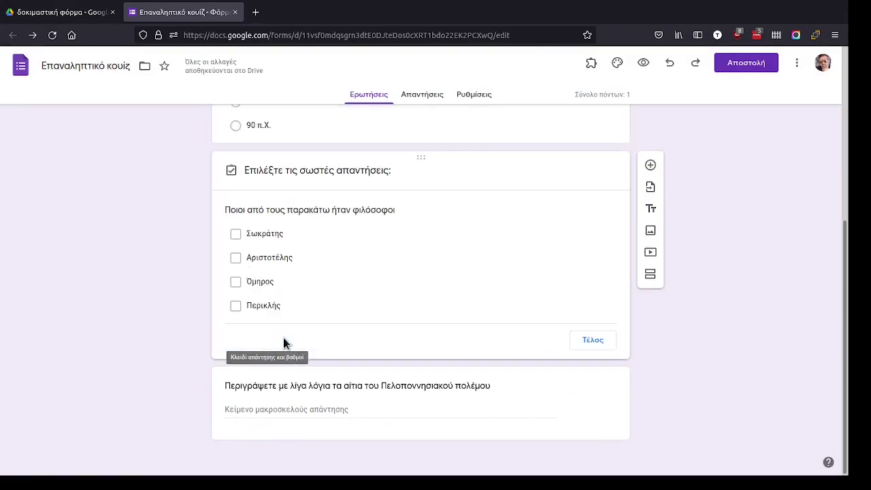
pyautogui.click(235, 235)
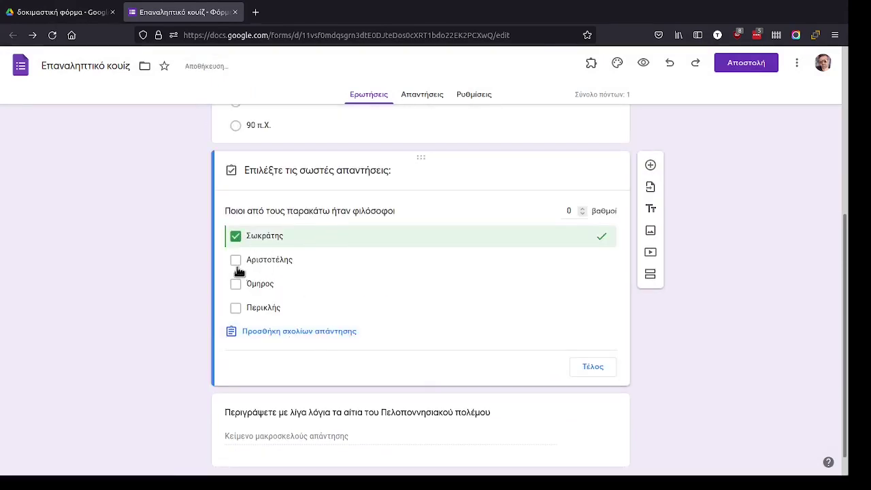
pyautogui.click(236, 263)
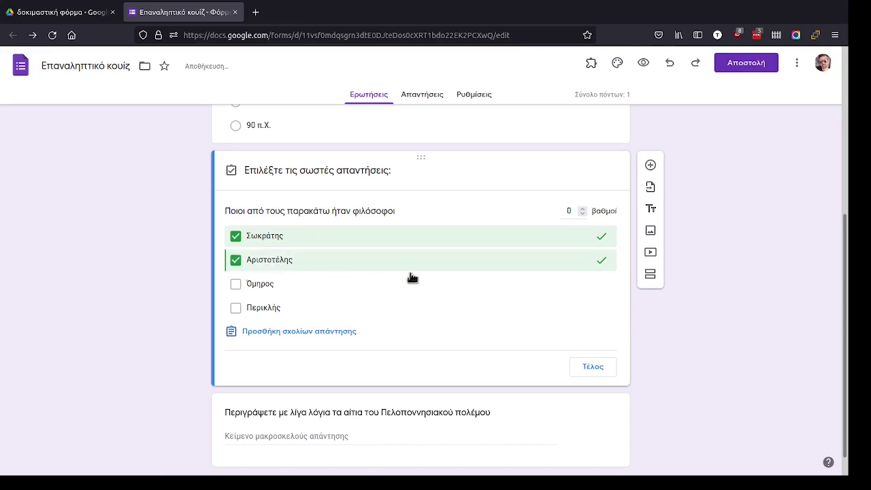
pyautogui.click(582, 209)
pyautogui.scroll(2, 474, 262)
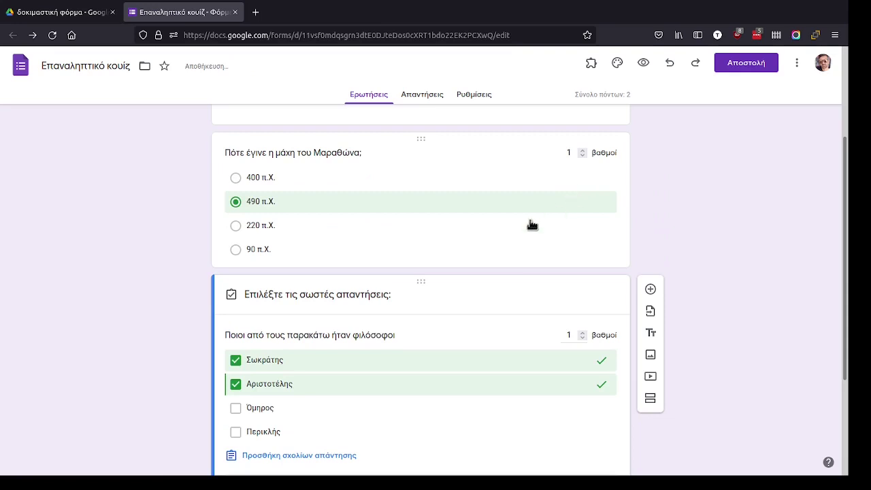
pyautogui.scroll(-2, 530, 204)
pyautogui.scroll(-1, 477, 231)
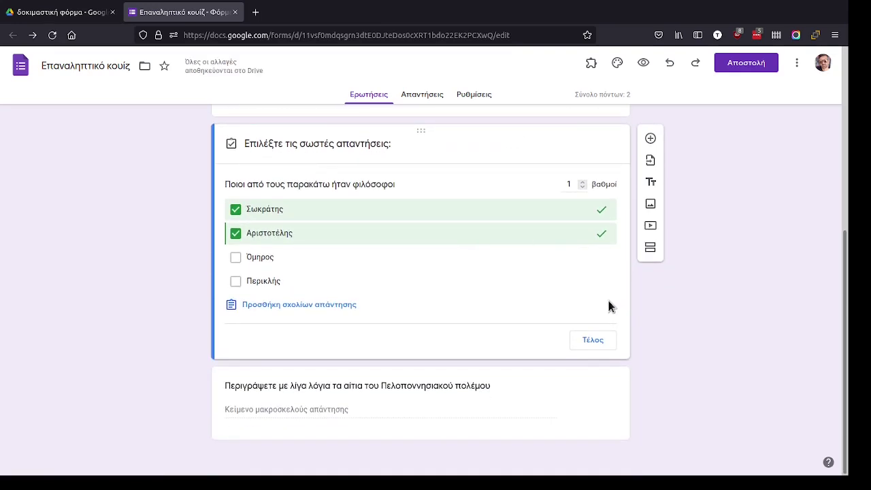
pyautogui.click(593, 340)
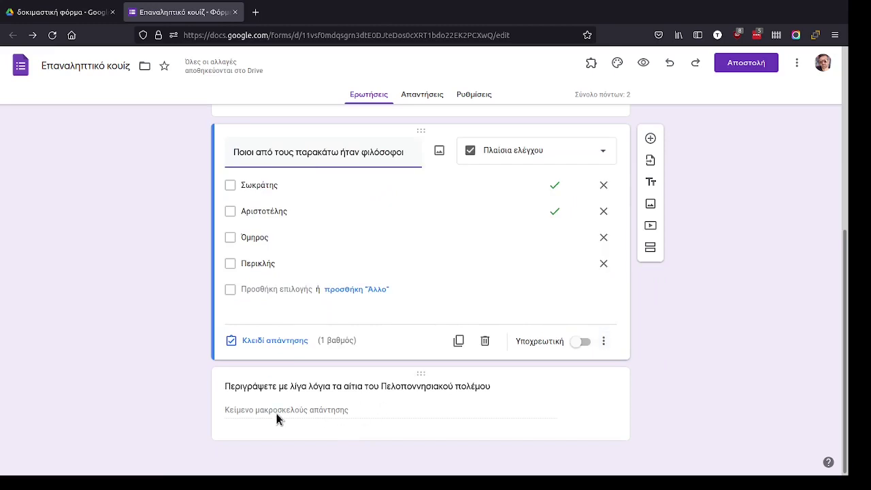
# Step: In the answer key of the Peloponnesian War essay question, assign 3 points and finish the key
pyautogui.click(303, 409)
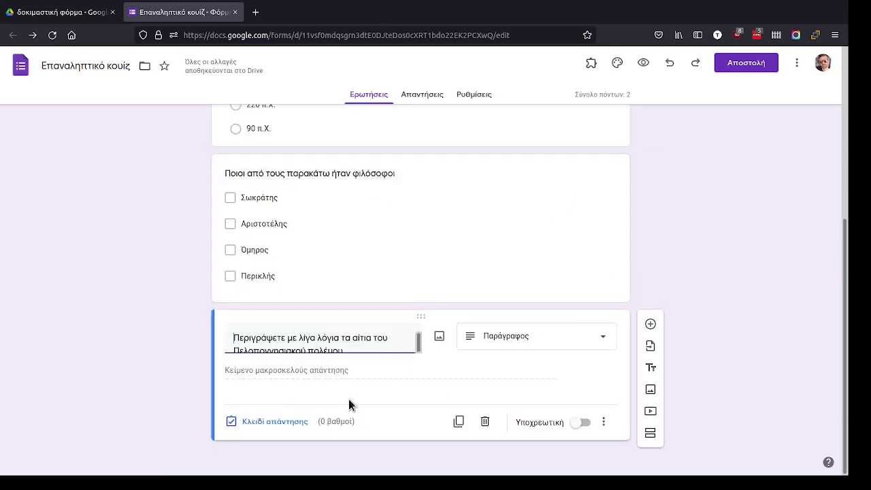
pyautogui.click(285, 422)
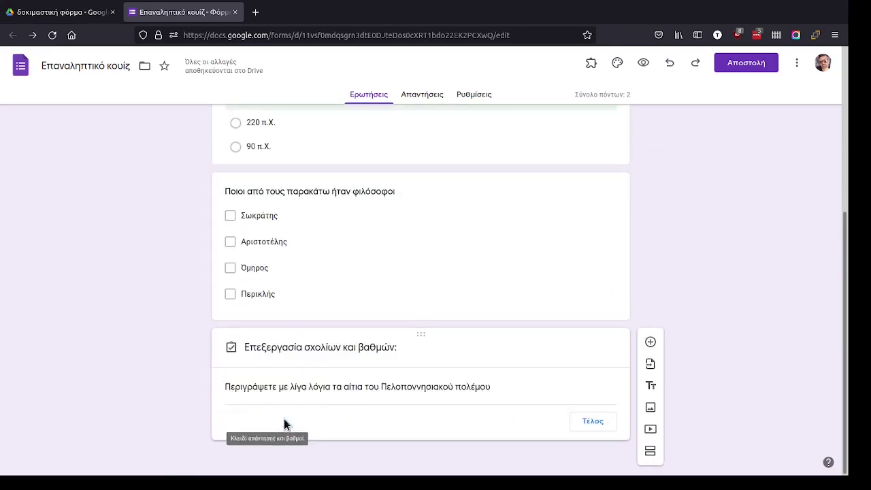
pyautogui.click(581, 386)
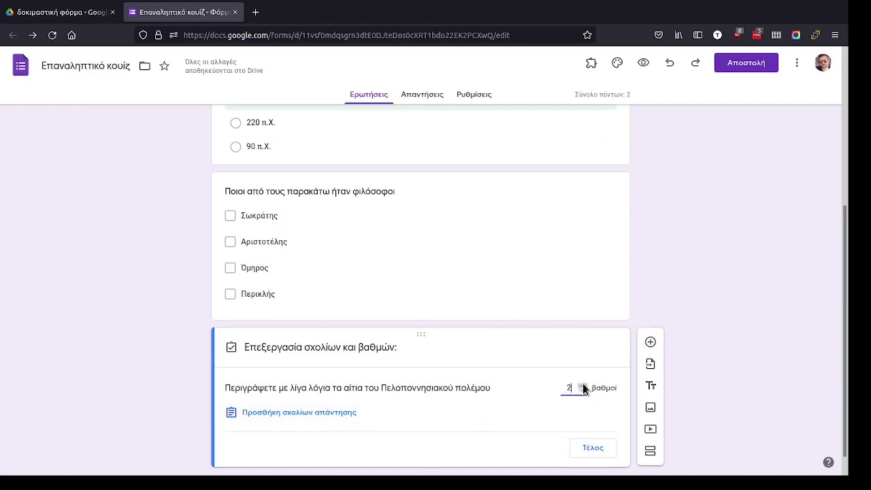
pyautogui.click(585, 386)
pyautogui.click(587, 386)
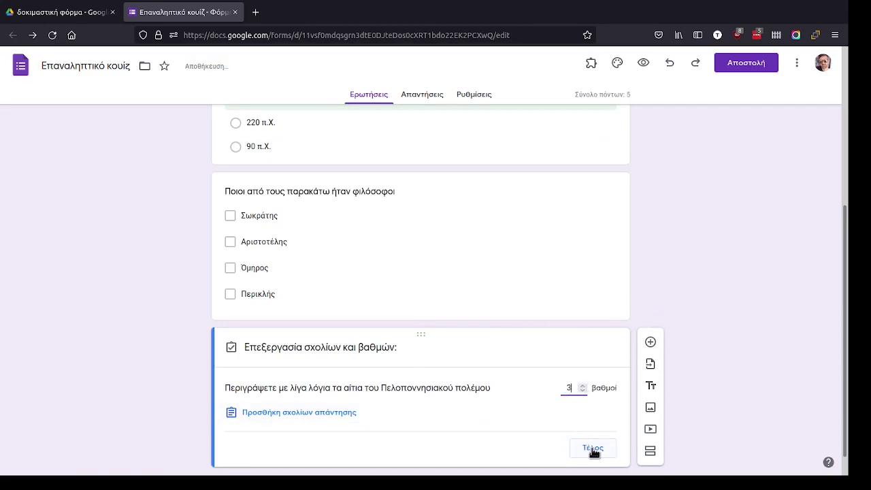
pyautogui.click(588, 447)
pyautogui.scroll(4, 116, 291)
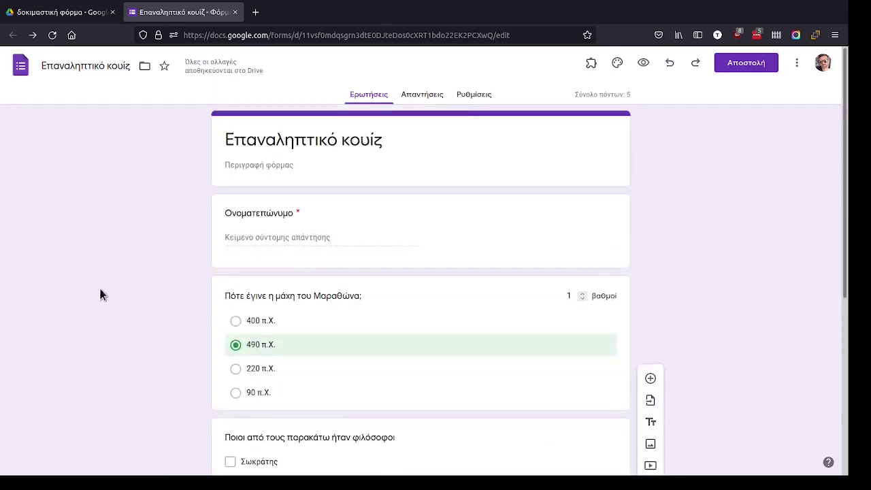
# Step: Review the quiz settings for grade release, respondent options and the default question point value
pyautogui.click(468, 97)
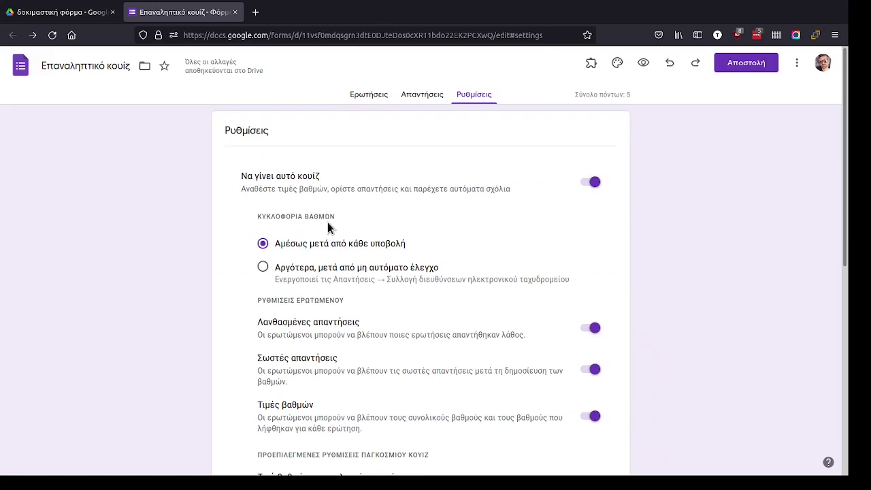
pyautogui.scroll(-2, 368, 213)
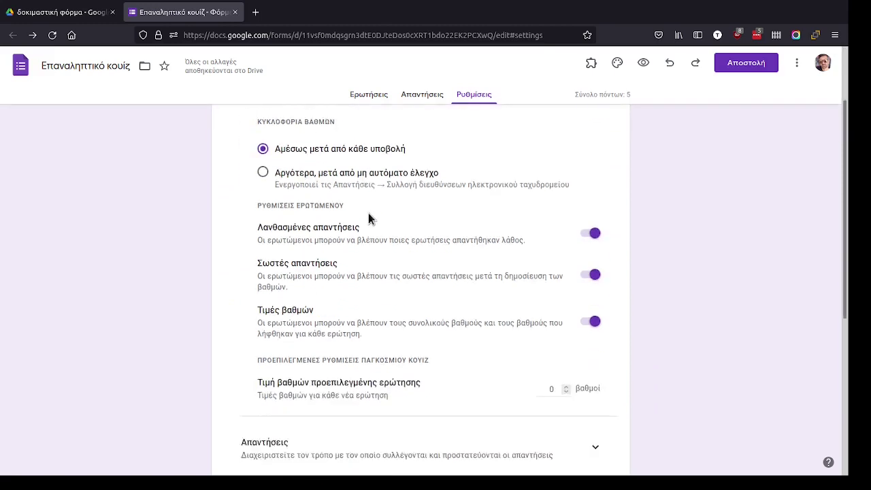
pyautogui.scroll(2, 361, 216)
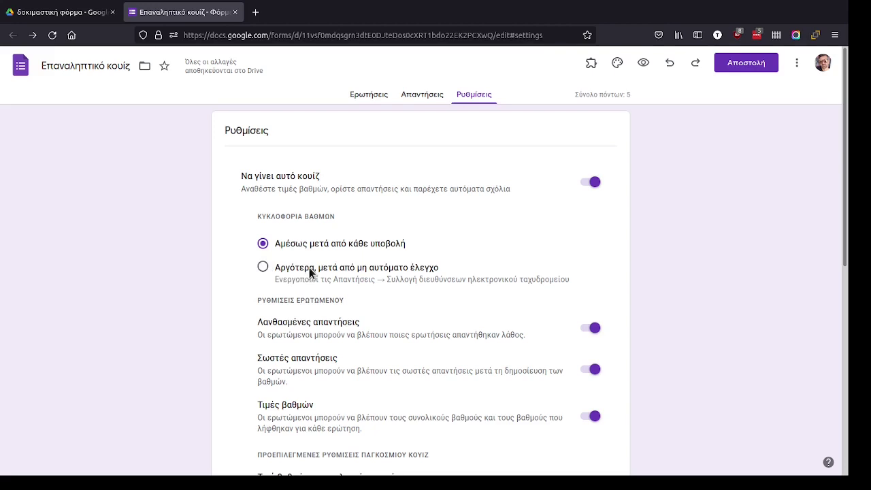
pyautogui.scroll(-2, 402, 268)
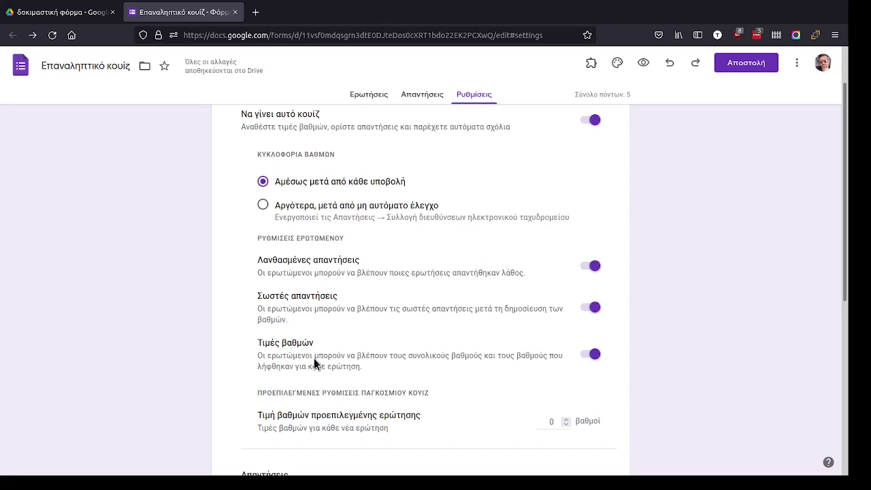
pyautogui.scroll(1, 314, 364)
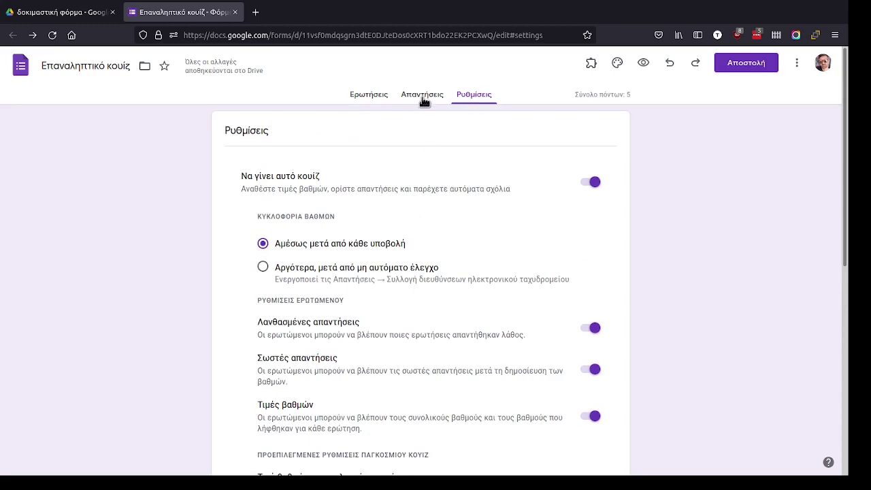
# Step: Preview the quiz and enter τεστ 1 as the name, choosing 490 π.Χ. and the philosophers Σωκράτης and Αριστοτέλης
pyautogui.click(643, 63)
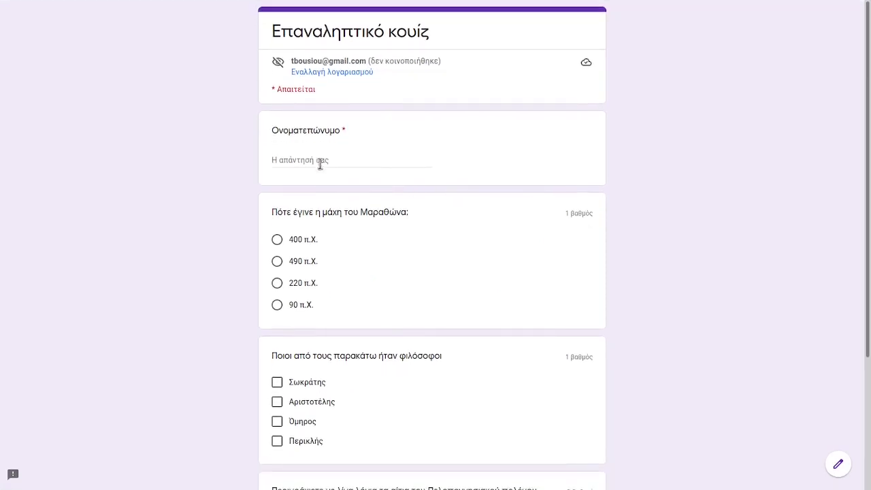
pyautogui.click(320, 164)
pyautogui.write('τεστ 1')
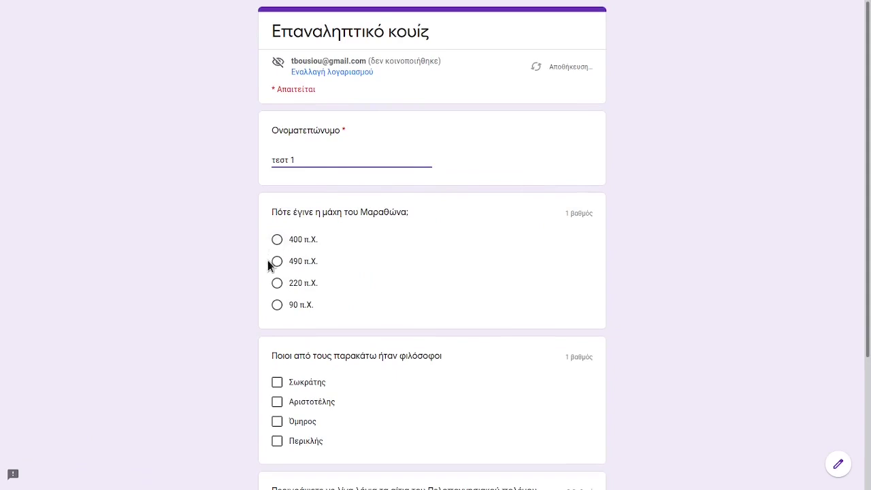
pyautogui.click(277, 261)
pyautogui.click(277, 422)
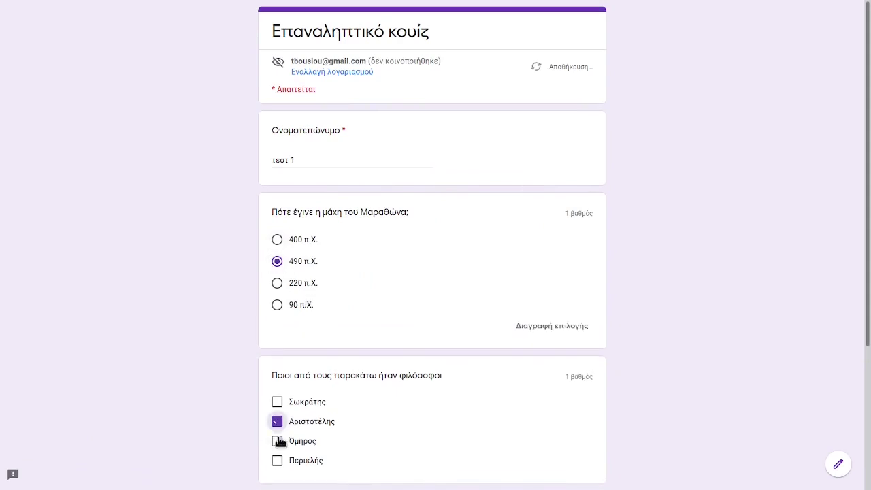
pyautogui.click(277, 441)
pyautogui.click(277, 402)
pyautogui.click(277, 441)
# Step: Answer the Peloponnesian War question with "δσφσφσδφ", submit the response and start another one
pyautogui.scroll(-3, 250, 401)
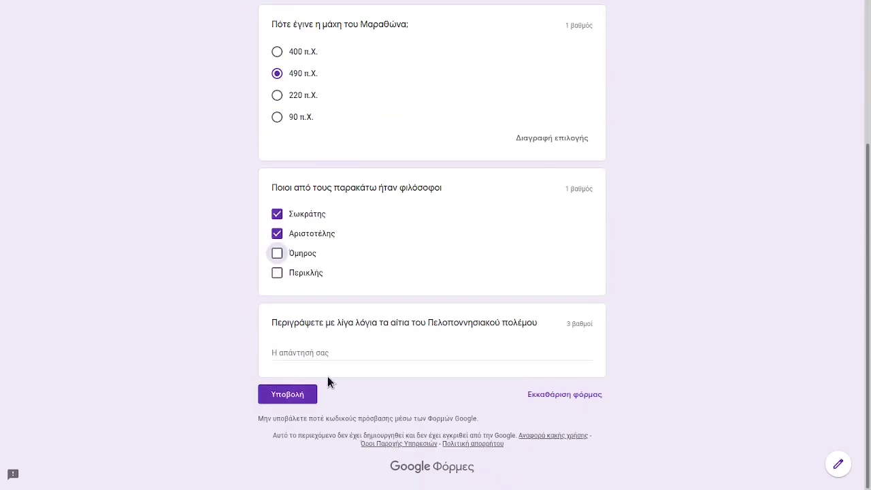
pyautogui.click(303, 364)
pyautogui.write('δφσδφσδφ')
pyautogui.click(287, 399)
pyautogui.click(320, 112)
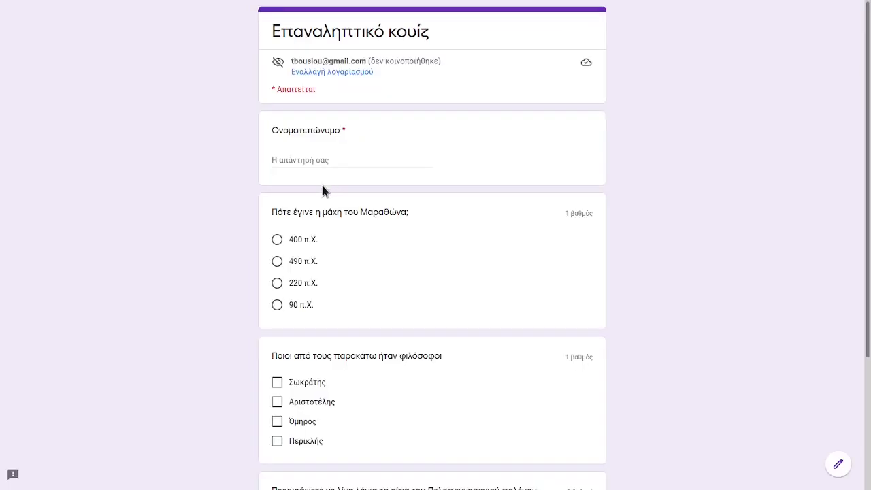
# Step: In the second response, enter τεστ 2 as the name, choose 220 π.Χ. and mark only Σωκράτης as a philosopher
pyautogui.click(297, 159)
pyautogui.write('τεστ')
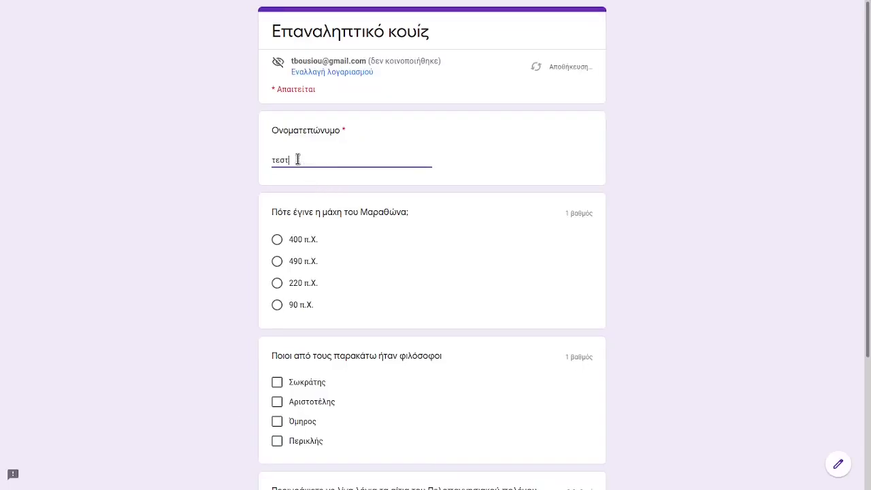
pyautogui.write(' 2')
pyautogui.click(277, 283)
pyautogui.click(277, 401)
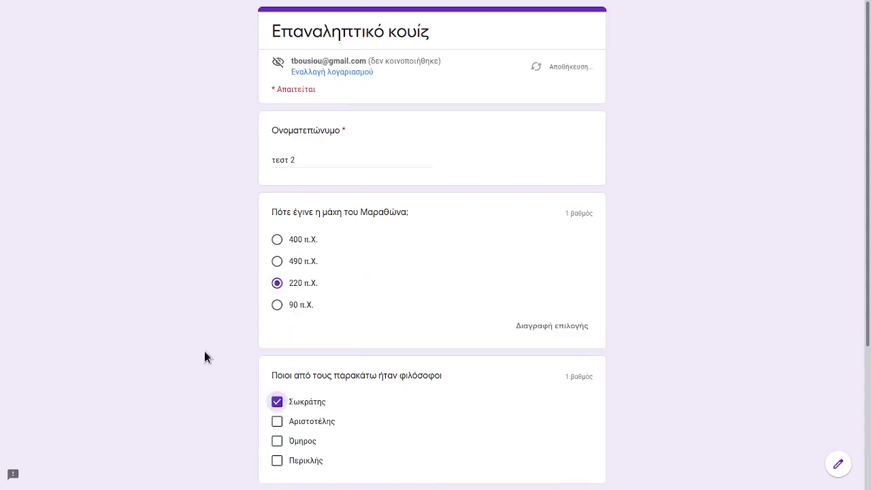
# Step: Answer the Peloponnesian War question with "φδγφδ" and submit the second response
pyautogui.scroll(-3, 204, 357)
pyautogui.click(299, 349)
pyautogui.write('ασδφ')
pyautogui.click(287, 401)
# Step: Return to the form editor and examine the responses summary, including the score distribution and the results for each question
pyautogui.moveTo(344, 5)
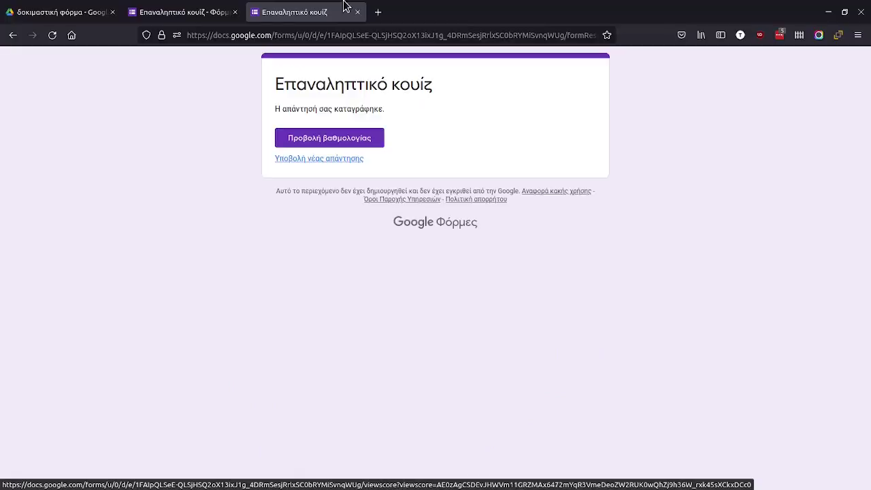
pyautogui.click(207, 11)
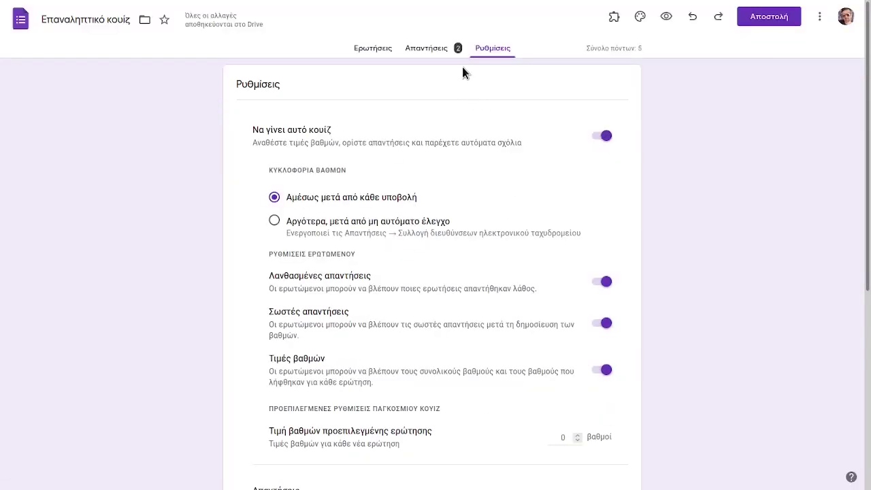
pyautogui.click(481, 53)
pyautogui.click(425, 52)
pyautogui.scroll(-7, 414, 304)
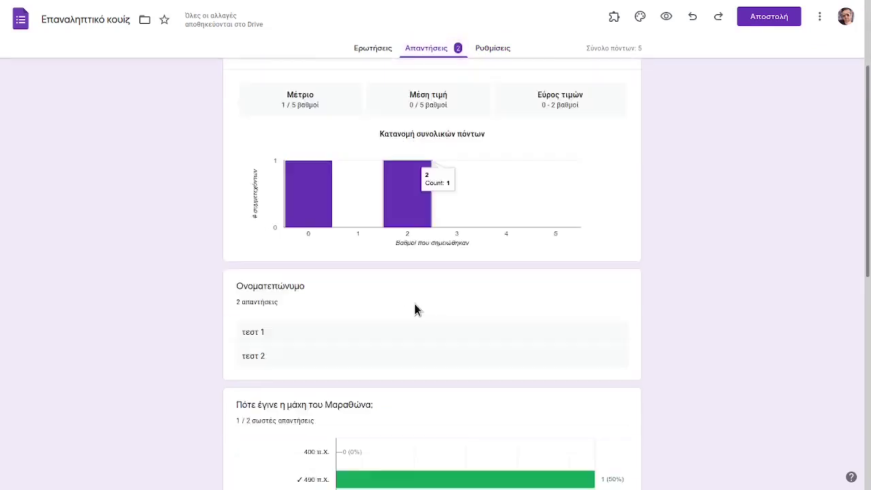
pyautogui.scroll(-1, 379, 204)
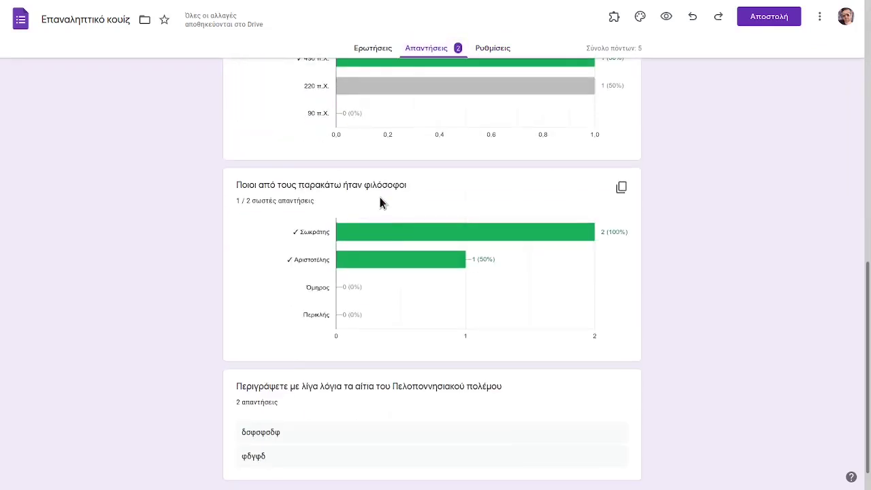
pyautogui.scroll(4, 351, 219)
pyautogui.scroll(-4, 468, 257)
pyautogui.scroll(-1, 468, 257)
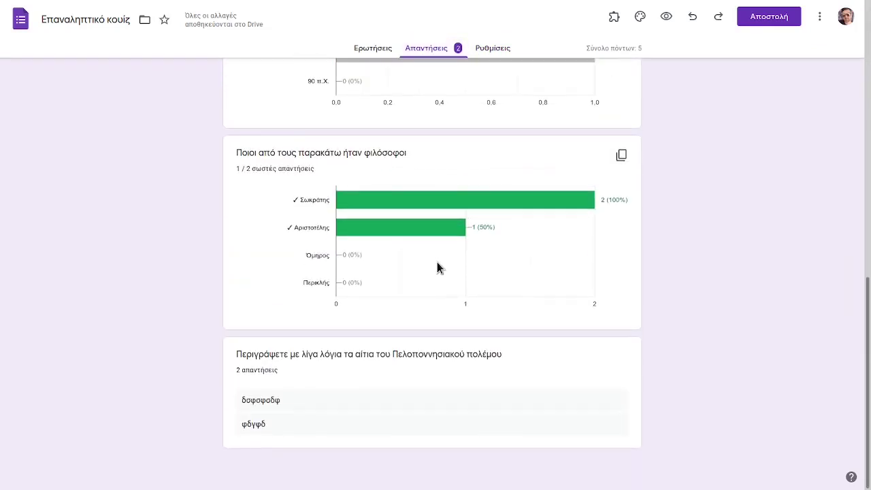
pyautogui.scroll(9, 439, 266)
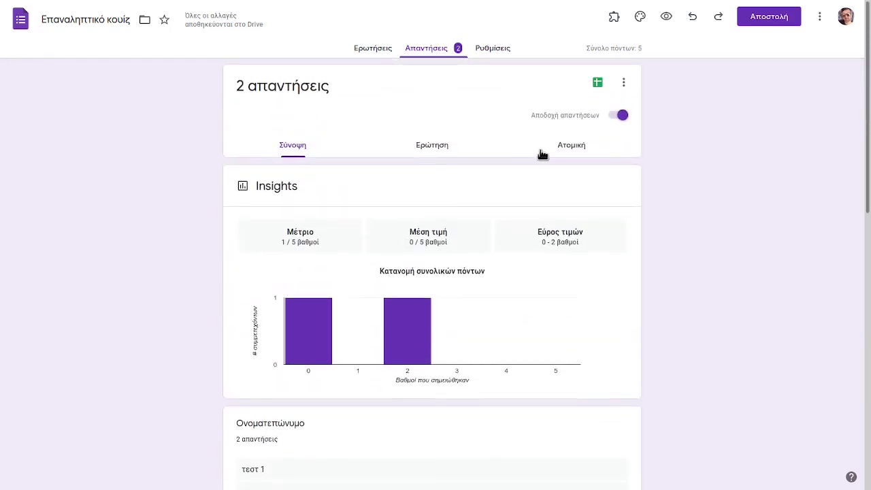
# Step: Open the individual response of τεστ 1, award 3 points for the Peloponnesian War answer and save the grade
pyautogui.click(575, 153)
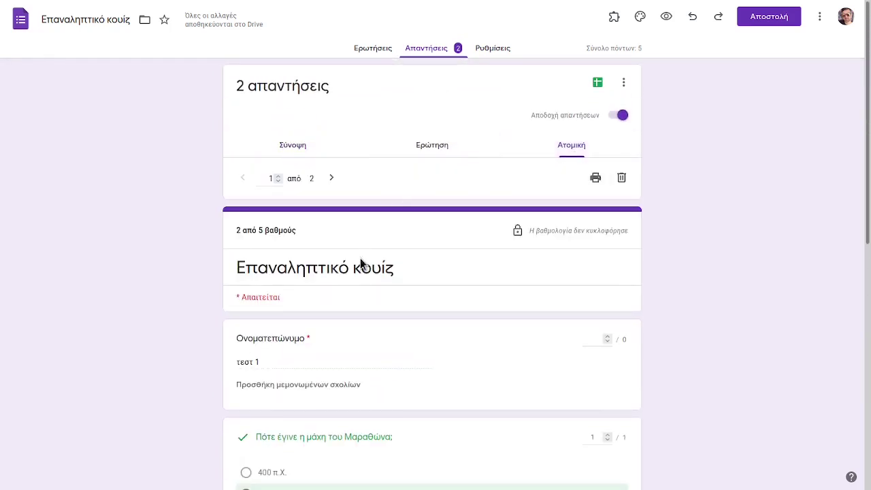
pyautogui.scroll(-1, 360, 258)
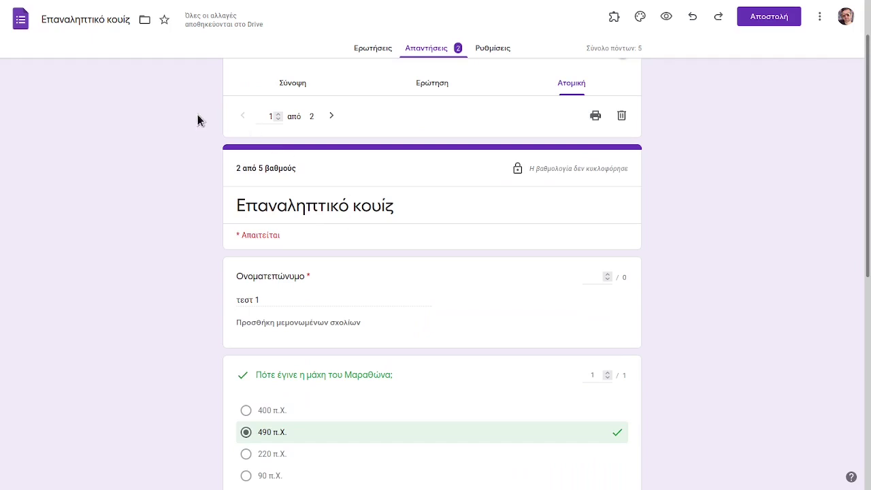
pyautogui.scroll(-3, 356, 333)
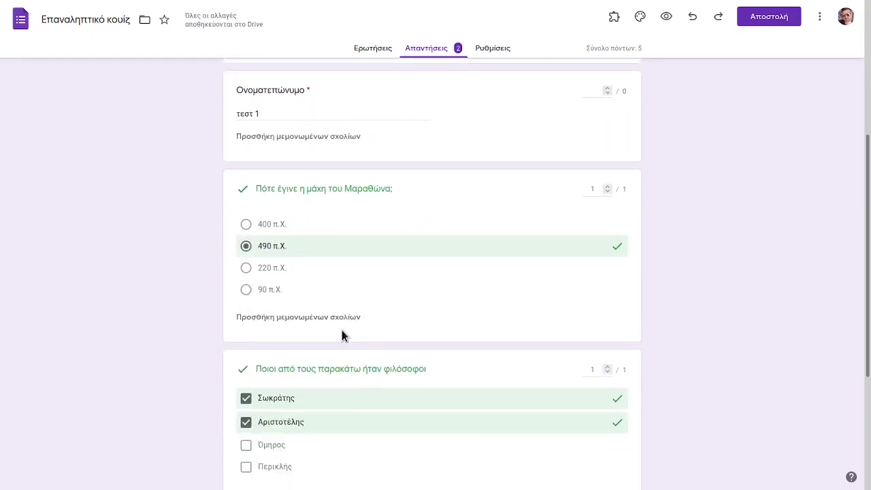
pyautogui.scroll(-2, 341, 330)
pyautogui.scroll(3, 359, 304)
pyautogui.scroll(-2, 359, 307)
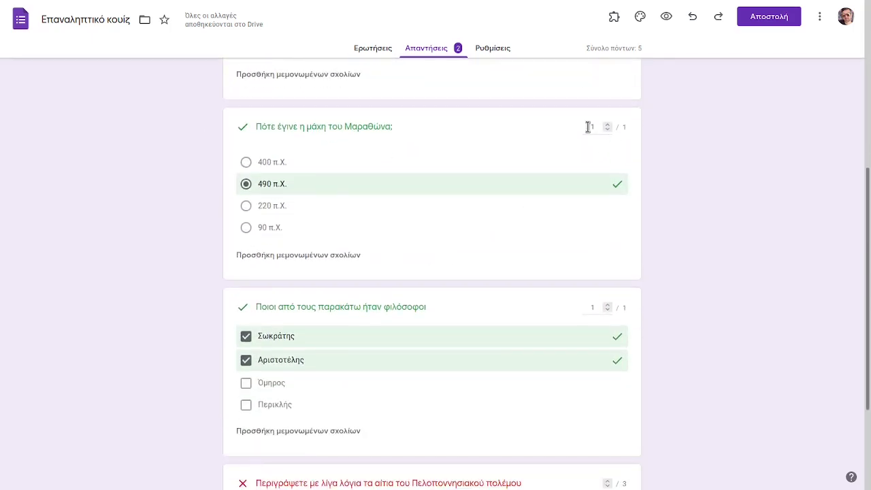
pyautogui.scroll(-2, 581, 212)
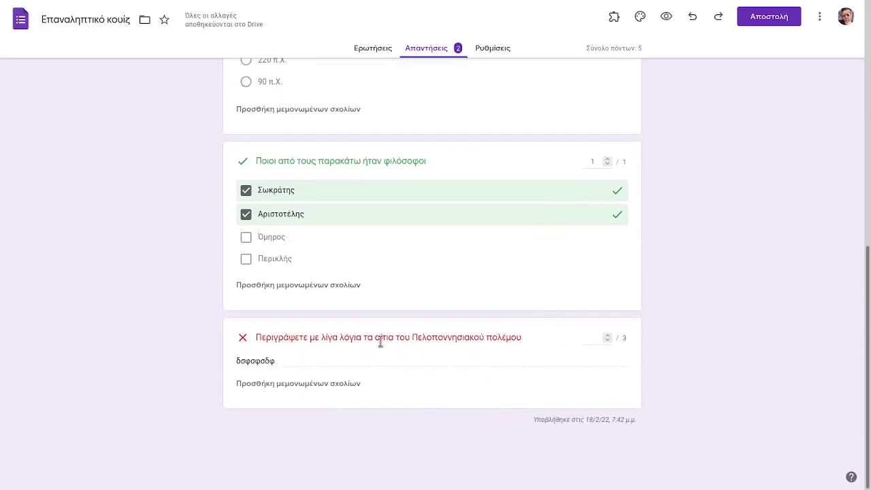
pyautogui.click(606, 334)
pyautogui.click(607, 334)
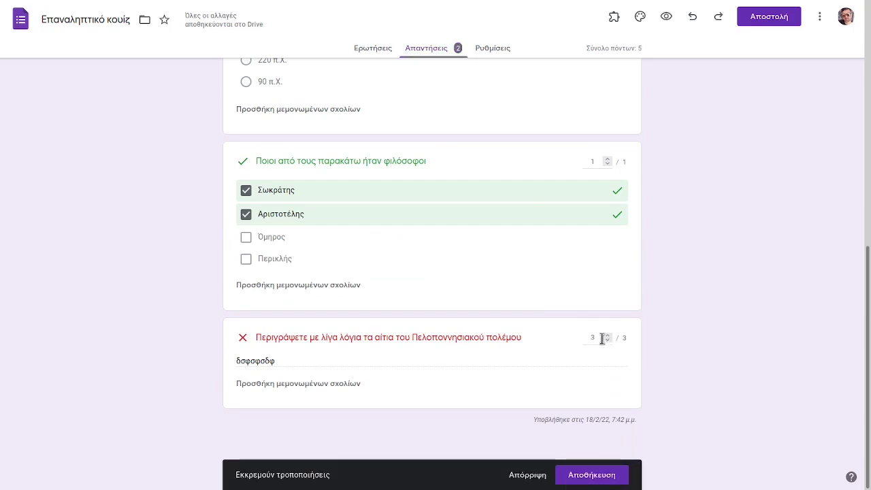
pyautogui.click(591, 475)
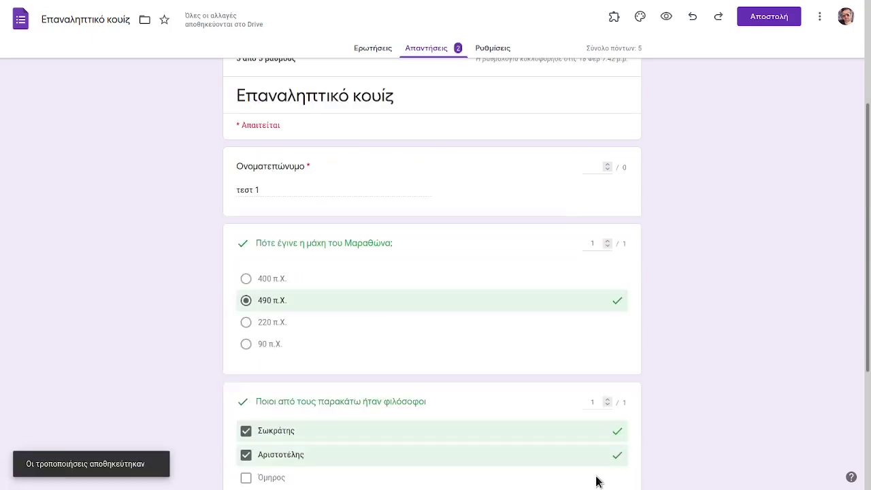
# Step: Go to the individual response of τεστ 2, award 2 points for the Peloponnesian War answer and save the grade
pyautogui.click(333, 178)
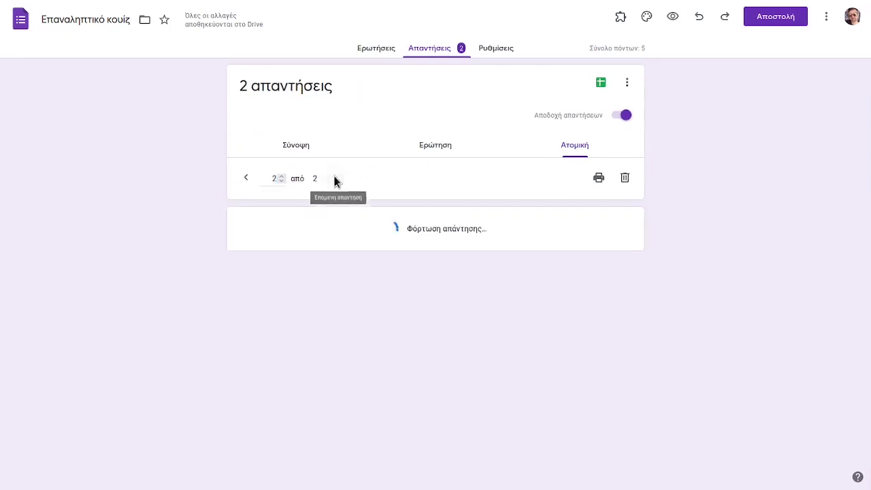
pyautogui.scroll(-1, 515, 262)
pyautogui.scroll(-3, 487, 290)
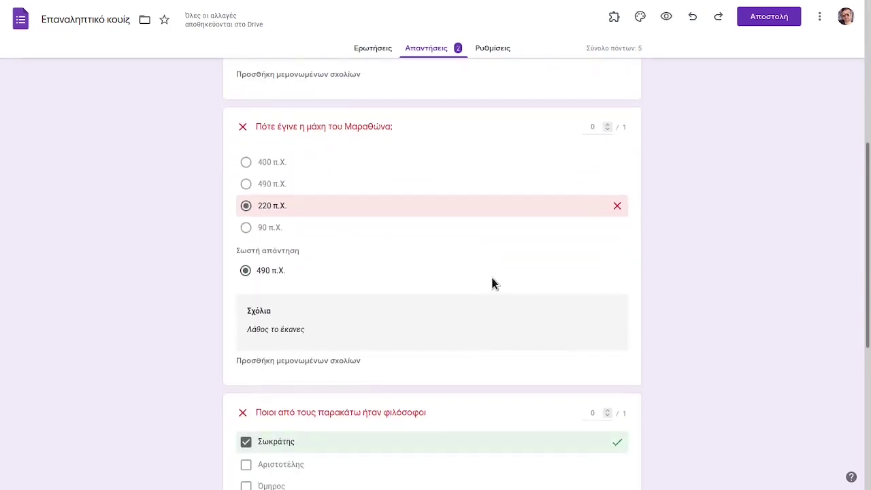
pyautogui.scroll(-2, 484, 286)
pyautogui.scroll(-3, 487, 294)
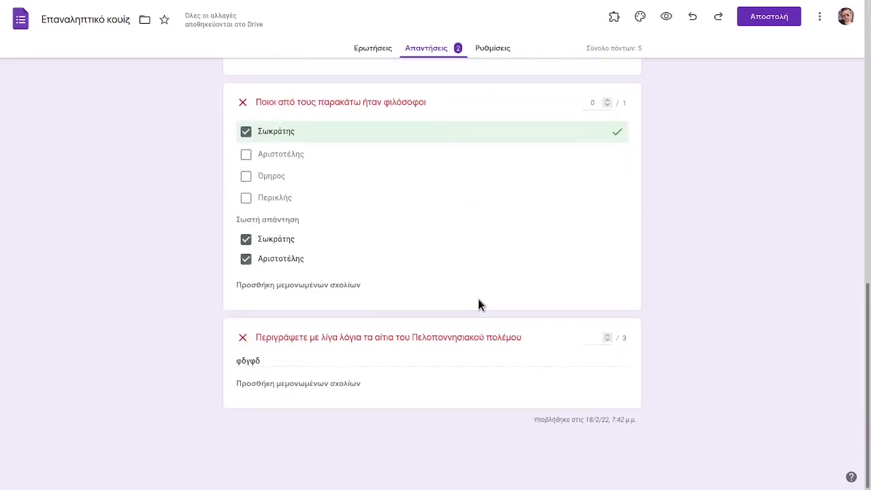
pyautogui.click(606, 335)
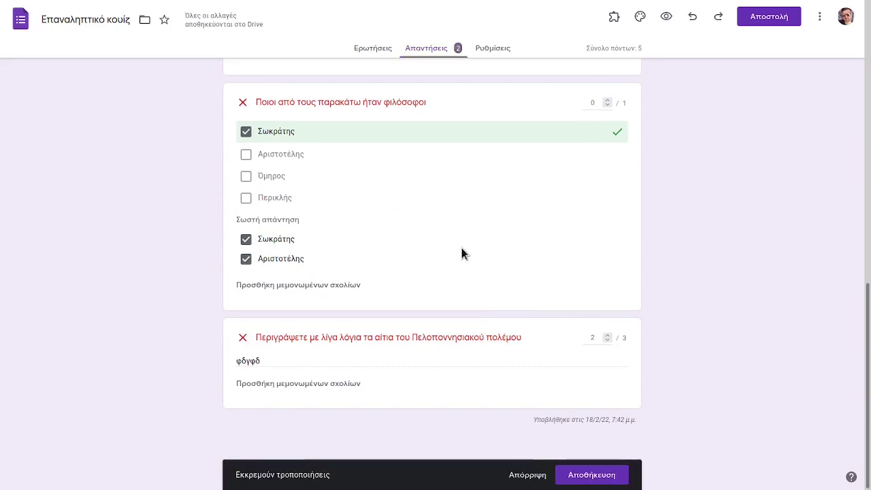
pyautogui.click(580, 474)
pyautogui.scroll(-4, 550, 404)
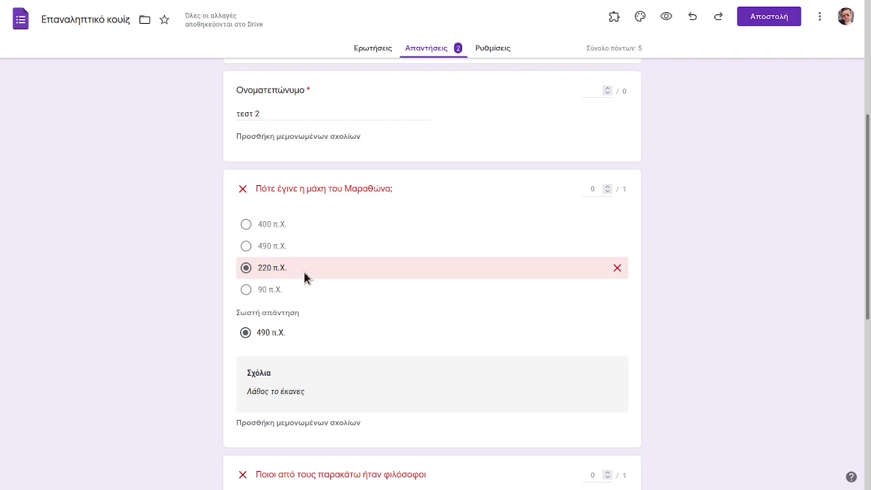
# Step: Award 1 point for the Marathon battle answer in the response of τεστ 2 and save the grade
pyautogui.click(609, 187)
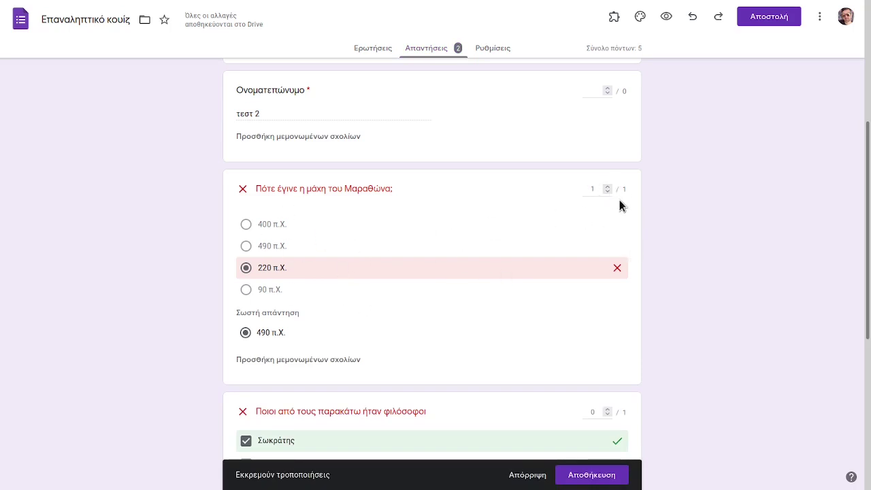
pyautogui.click(589, 477)
pyautogui.scroll(1, 580, 399)
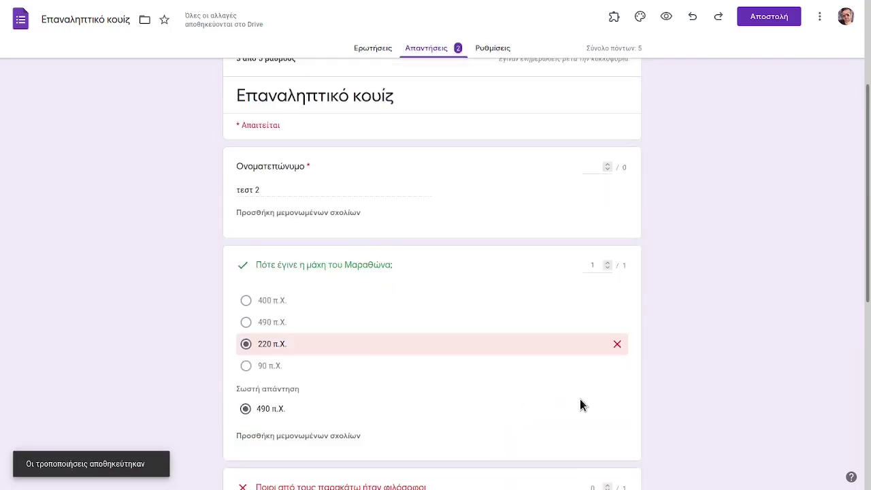
# Step: Switch between the individual responses of τεστ 1 and τεστ 2 to compare their total scores, ending on τεστ 1
pyautogui.scroll(3, 491, 364)
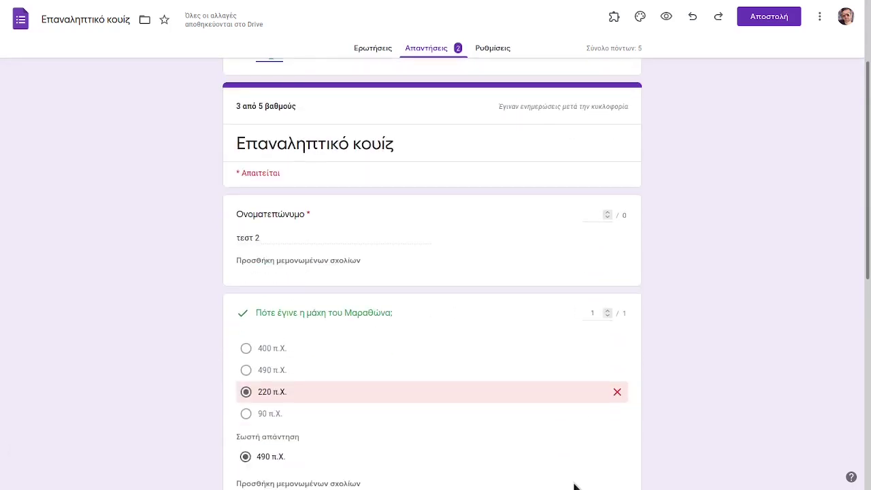
pyautogui.write('1')
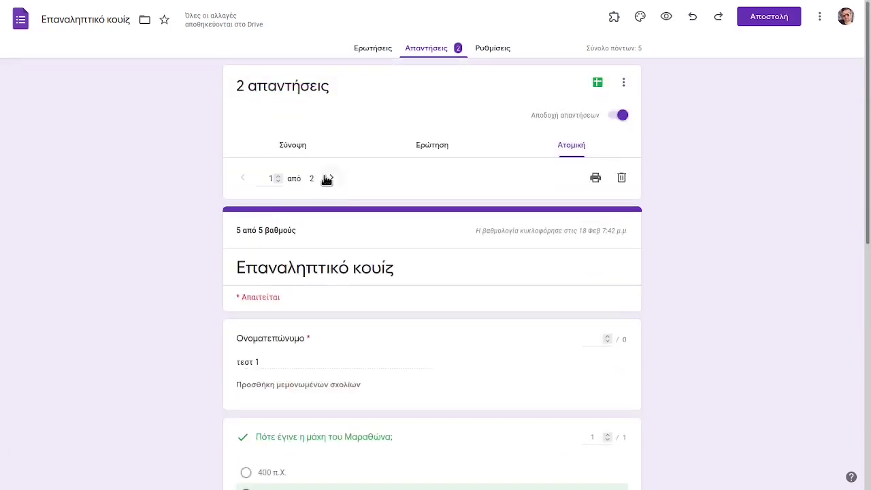
pyautogui.click(330, 178)
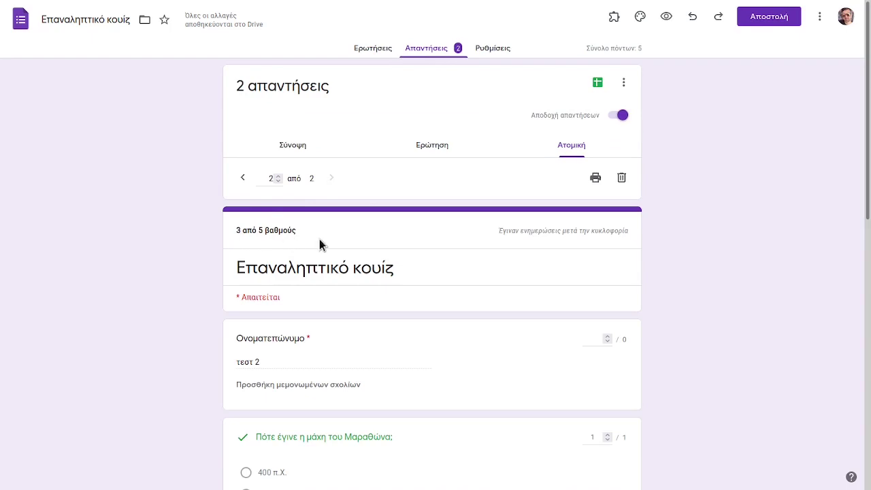
pyautogui.click(241, 178)
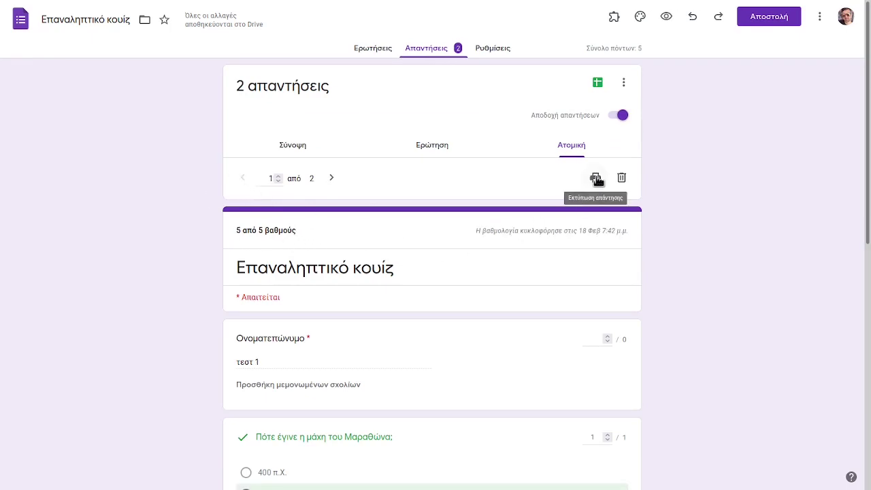
pyautogui.click(623, 83)
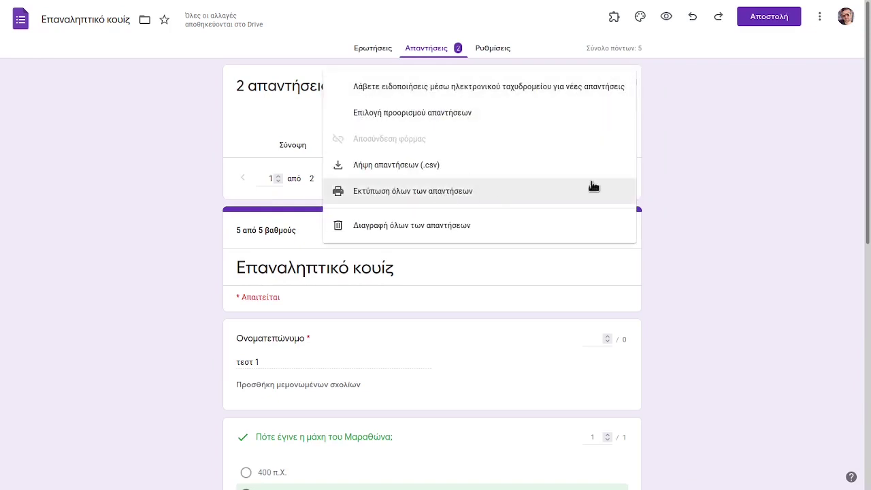
pyautogui.click(749, 188)
pyautogui.click(819, 16)
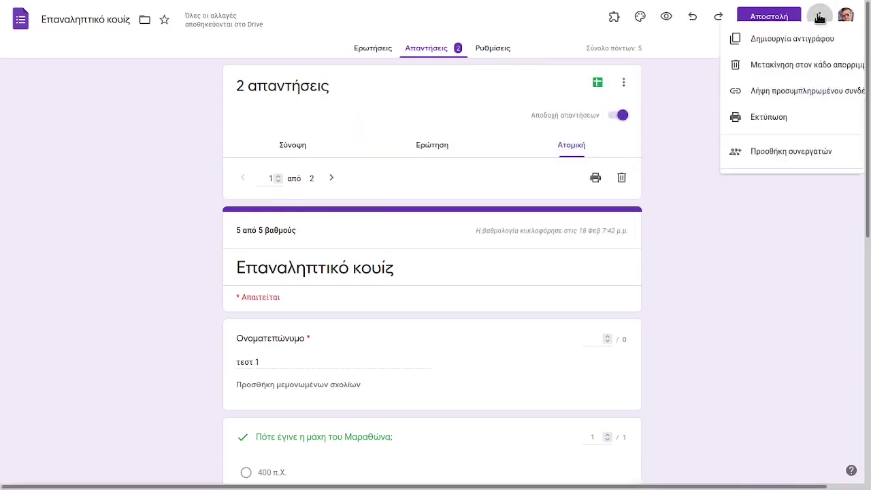
pyautogui.click(714, 322)
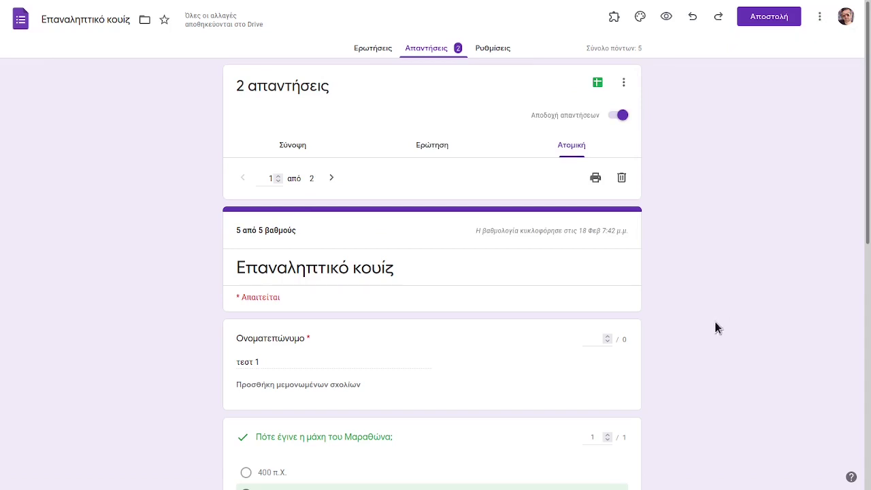
pyautogui.scroll(-4, 674, 344)
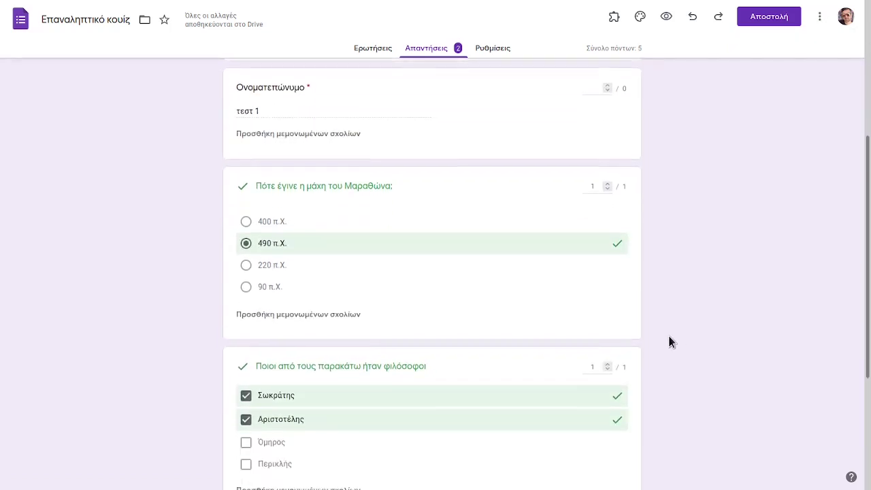
pyautogui.scroll(4, 667, 332)
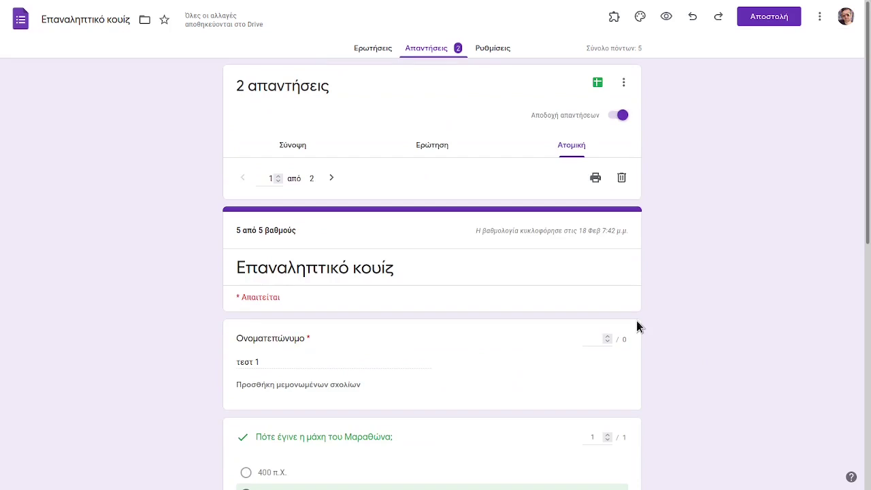